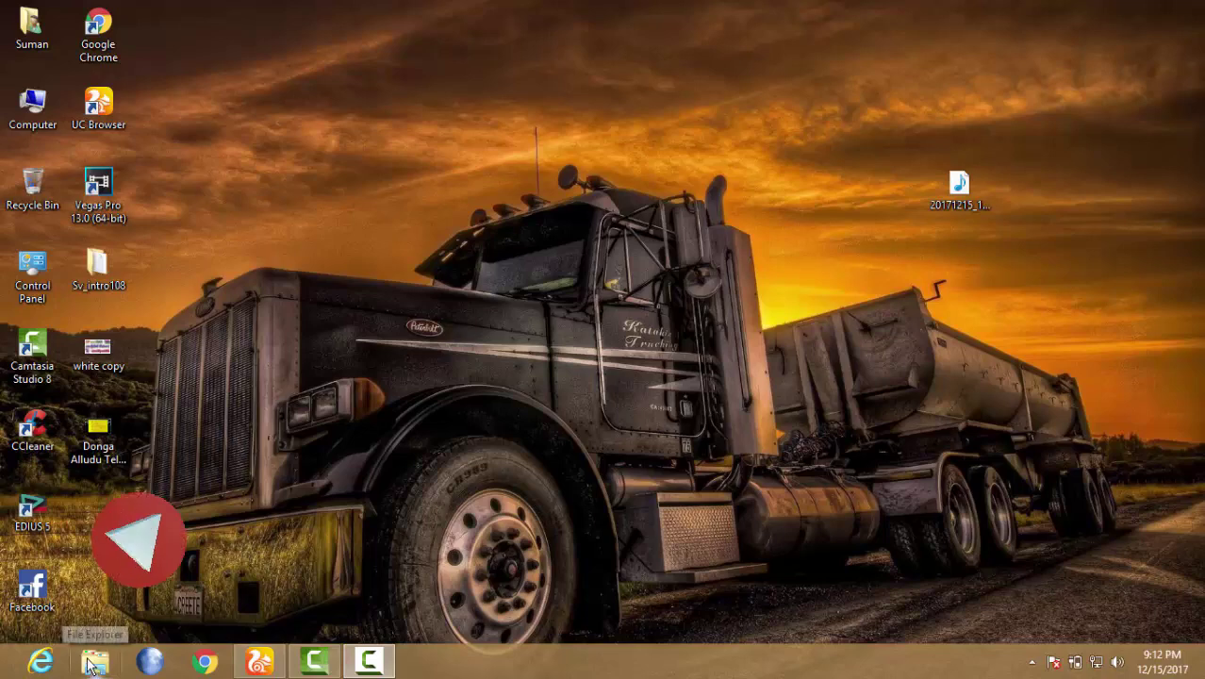
Open the Digital Library folder on the ENTRTAINMENT (E:) drive in File Explorer.
click(92, 663)
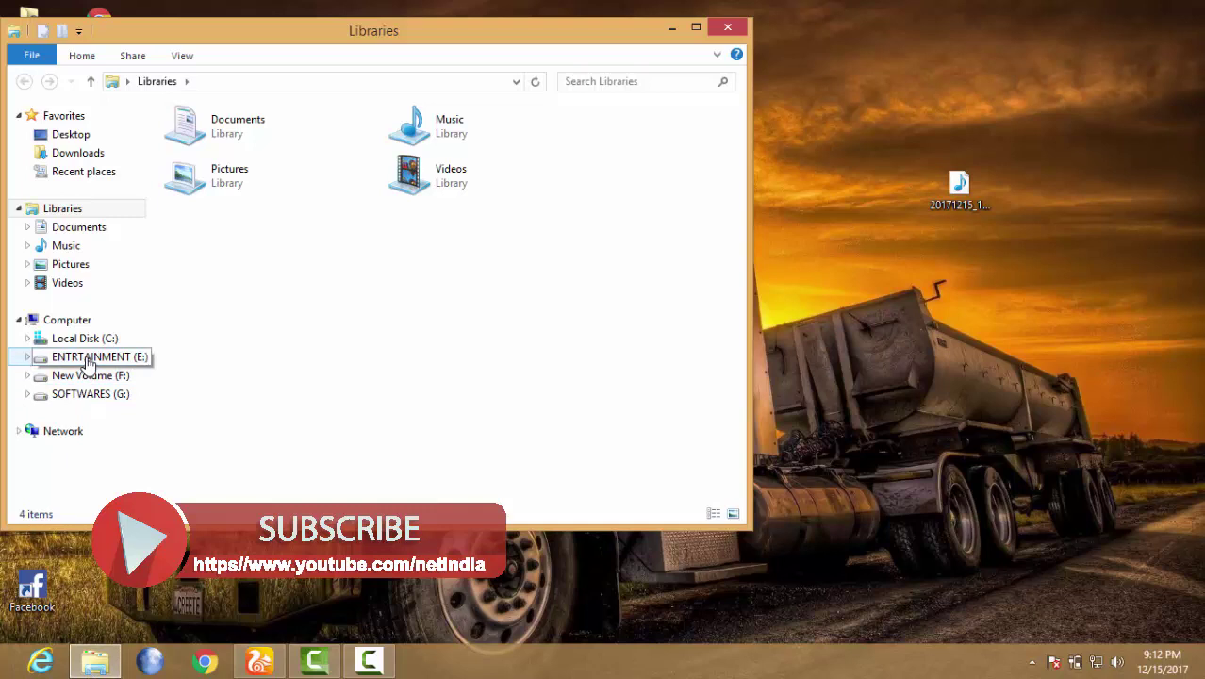
click(85, 366)
double_click(243, 180)
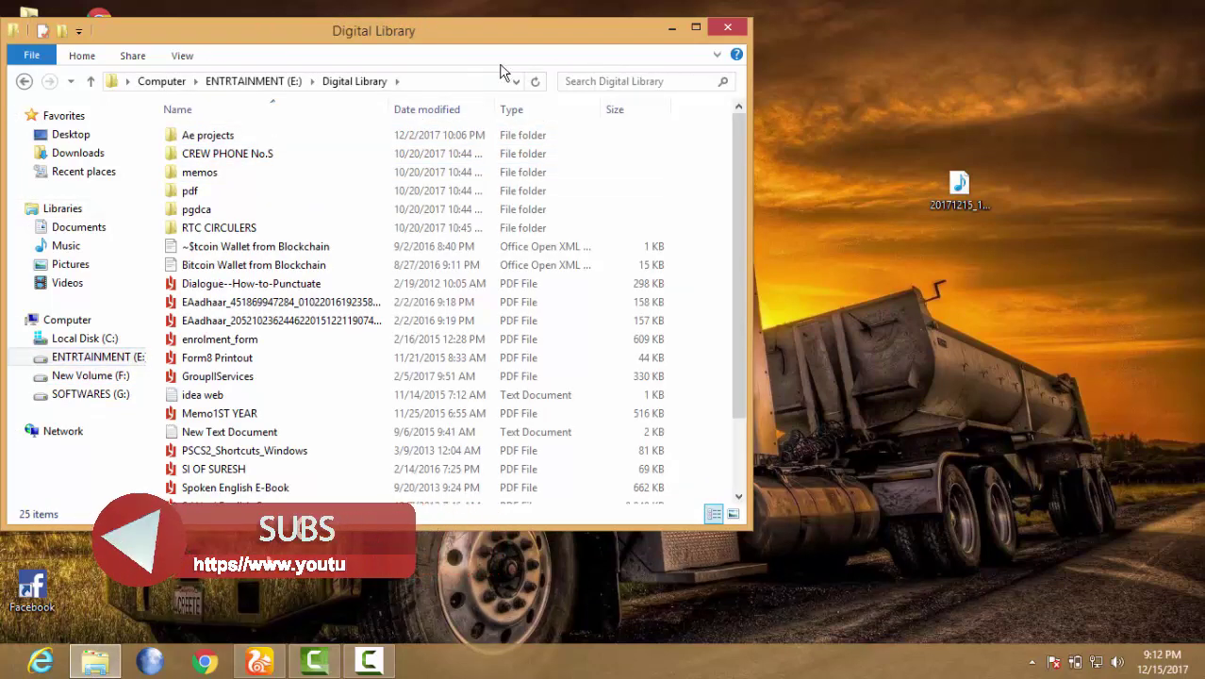
Switch the folder view to Large icons and scroll through its 25 items.
click(189, 59)
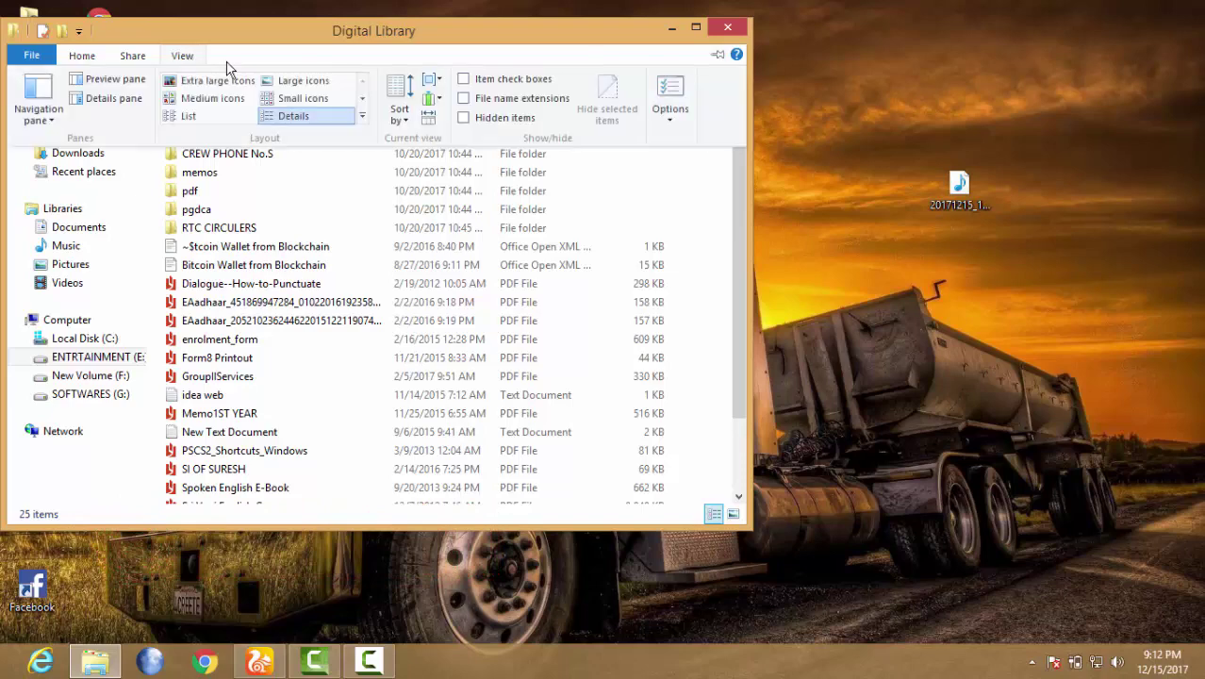
click(300, 81)
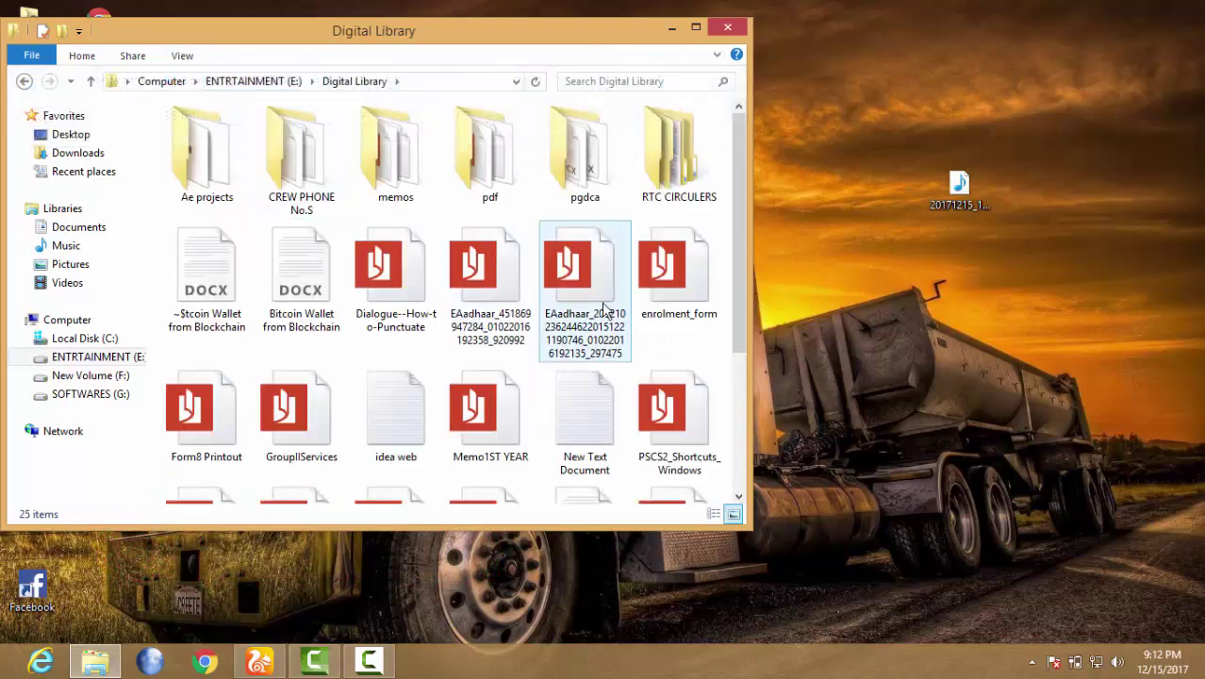
drag(742, 195, 742, 330)
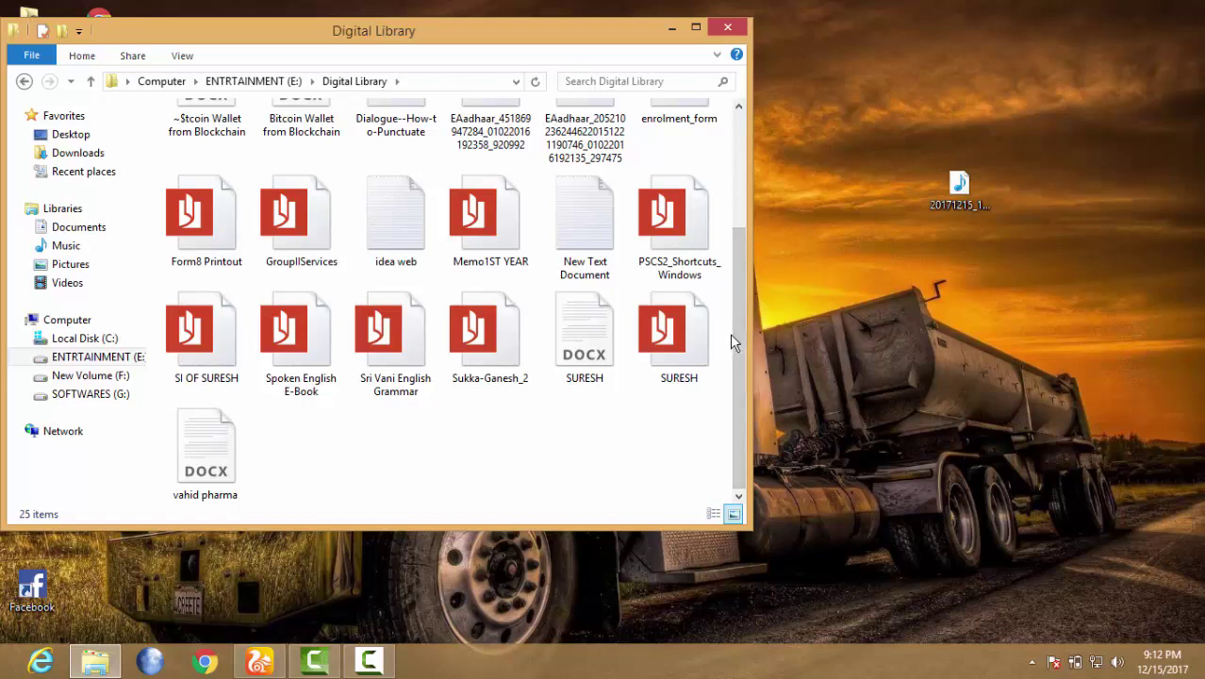
drag(737, 335, 738, 243)
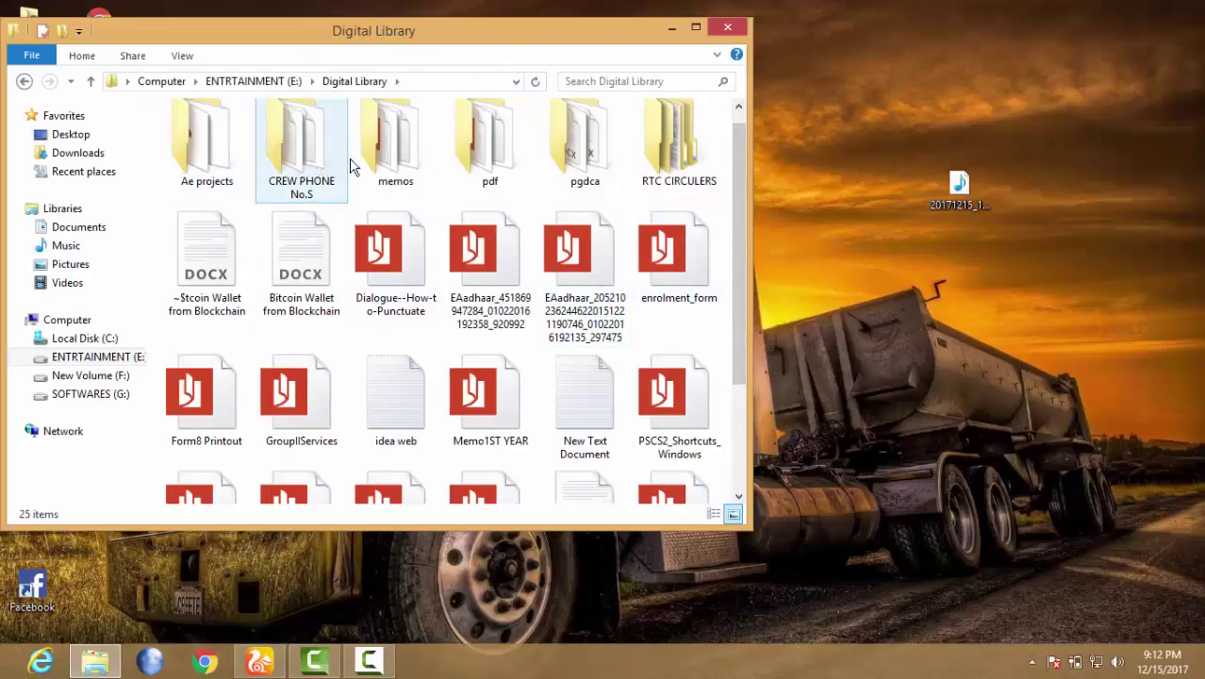
Copy CONDSENIORS CELL NO.xls from CREW PHONE No.S to the desktop, close Explorer, and reposition the icon.
double_click(319, 165)
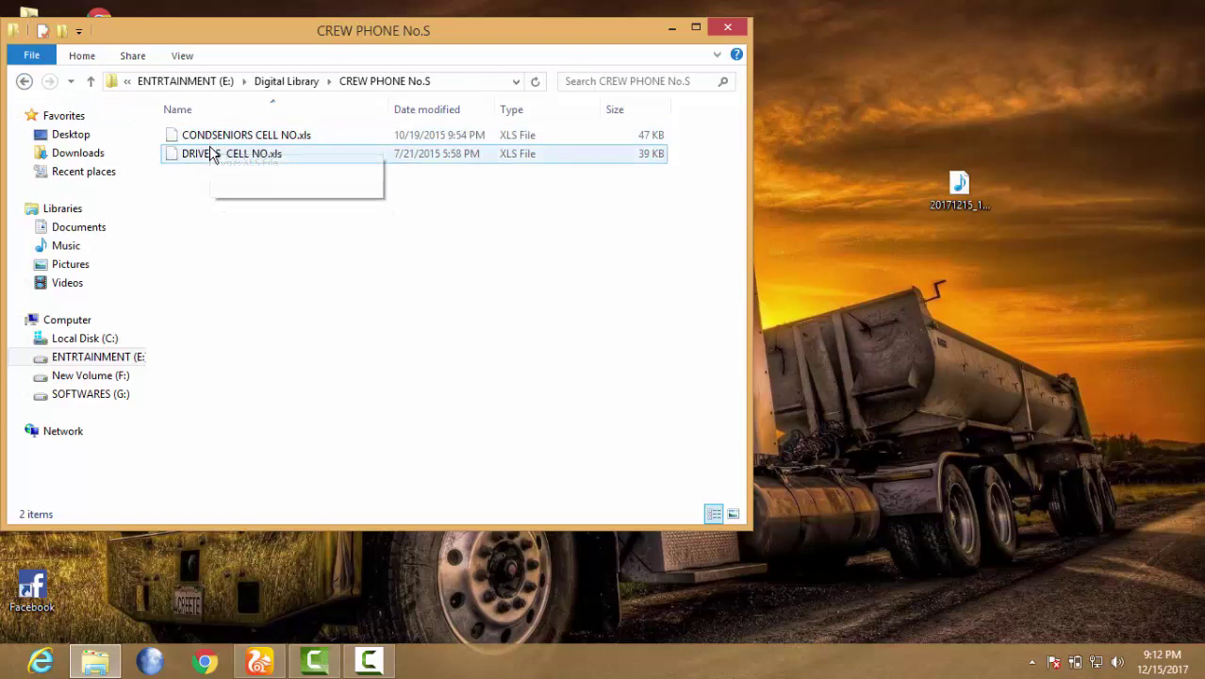
drag(225, 141, 844, 157)
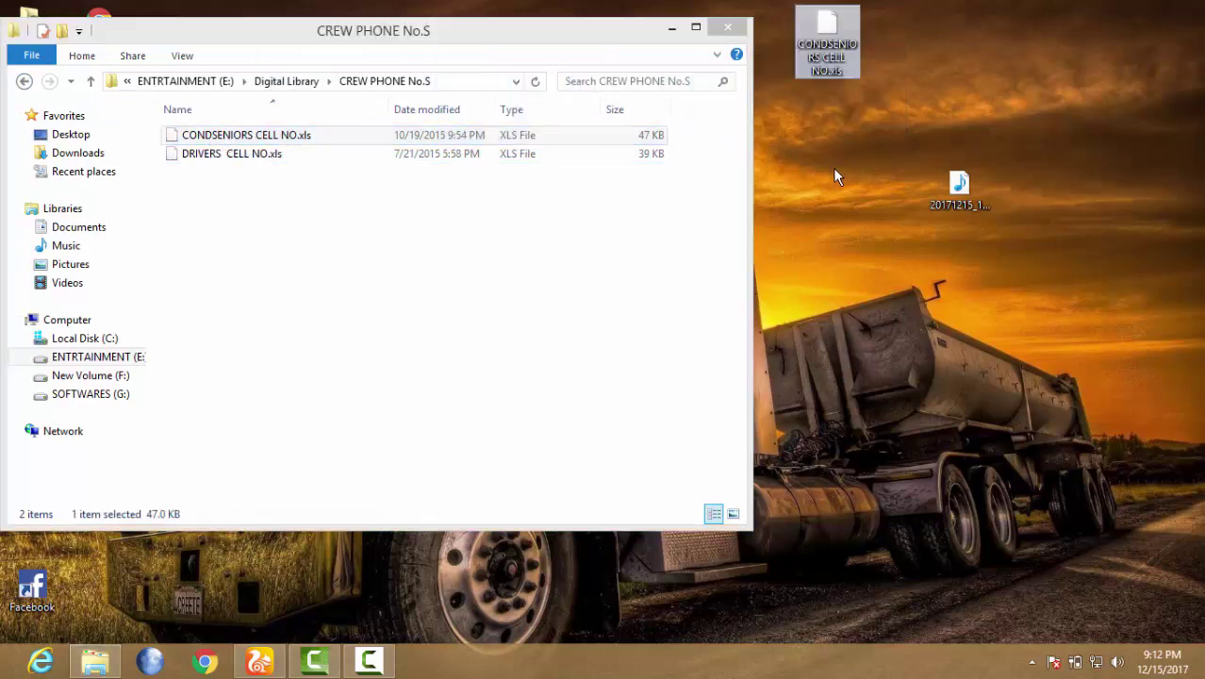
click(727, 27)
drag(808, 62, 329, 174)
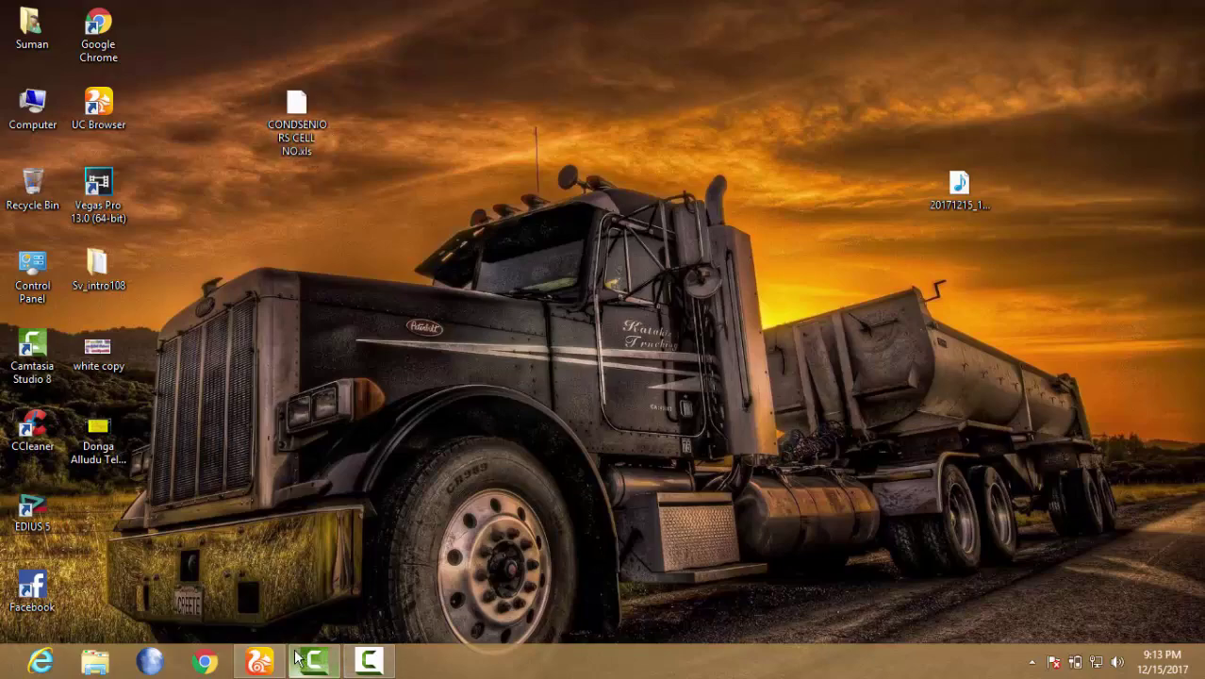
Search Google for 'docupub' in UC Browser and open the DocuPub PDF Converter site.
click(259, 660)
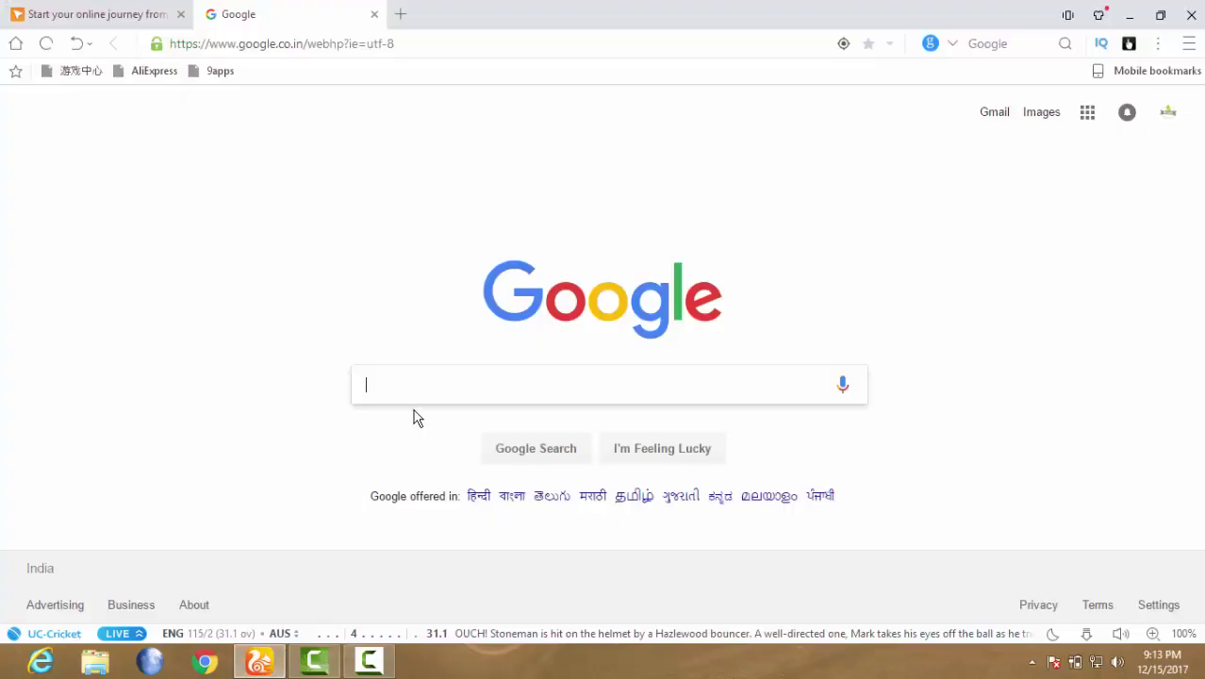
text(d)
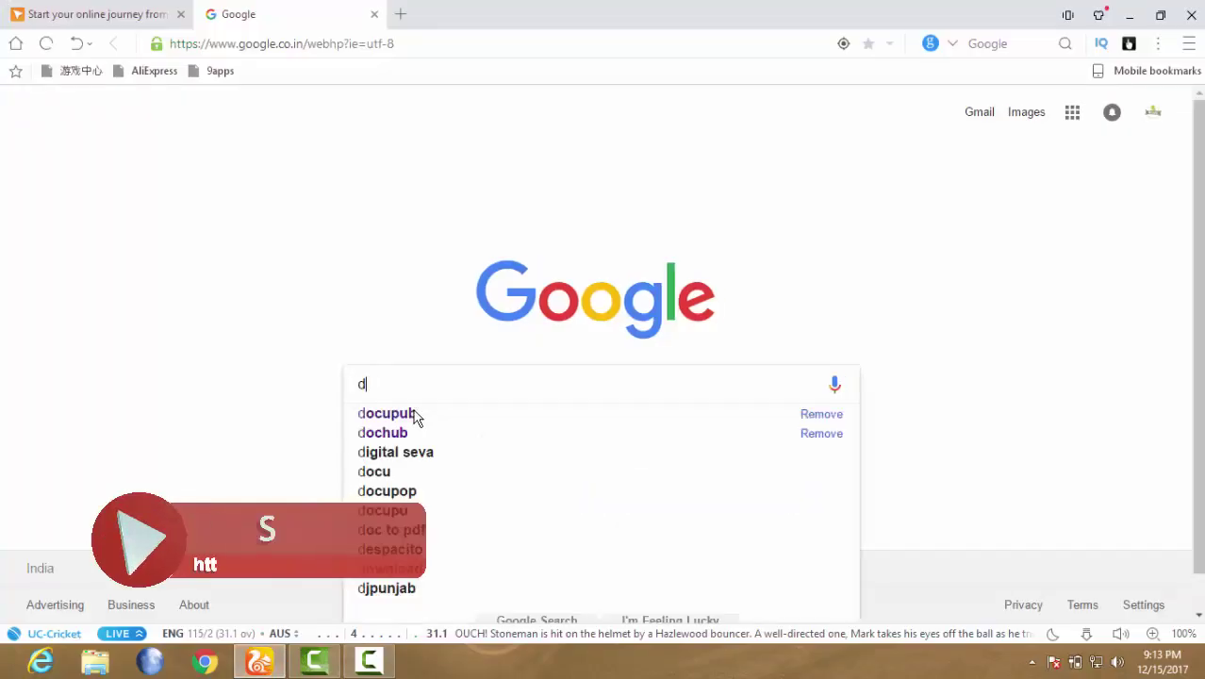
text(ocup)
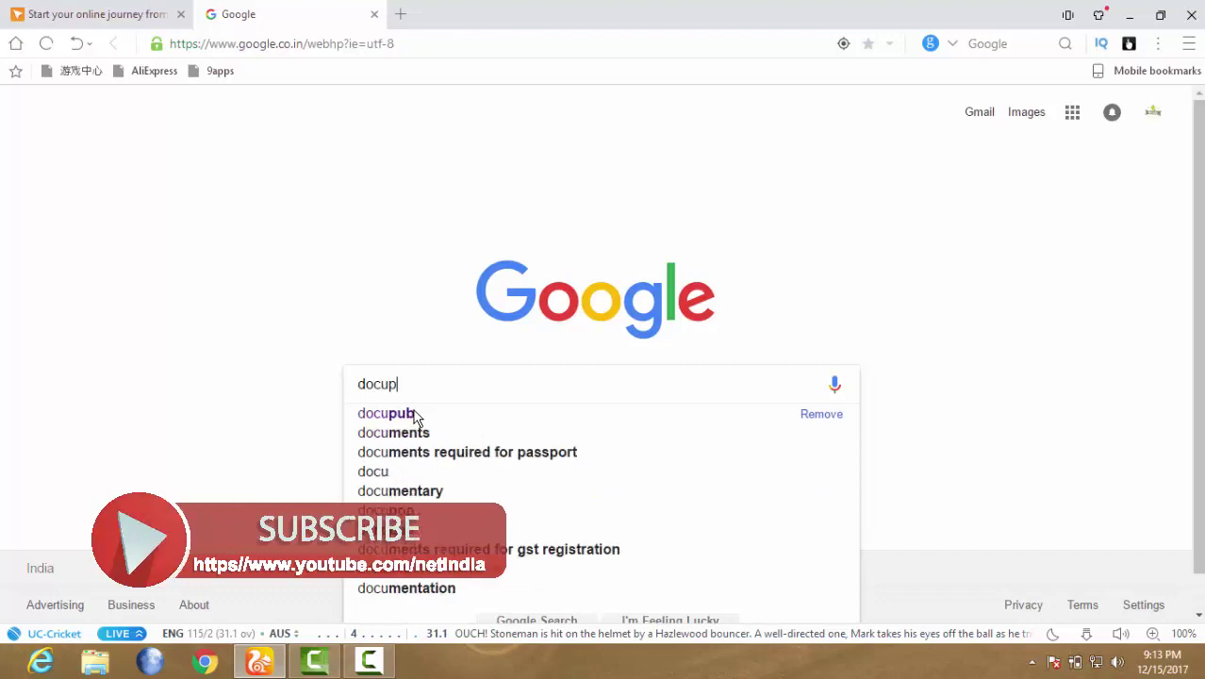
text(ub)
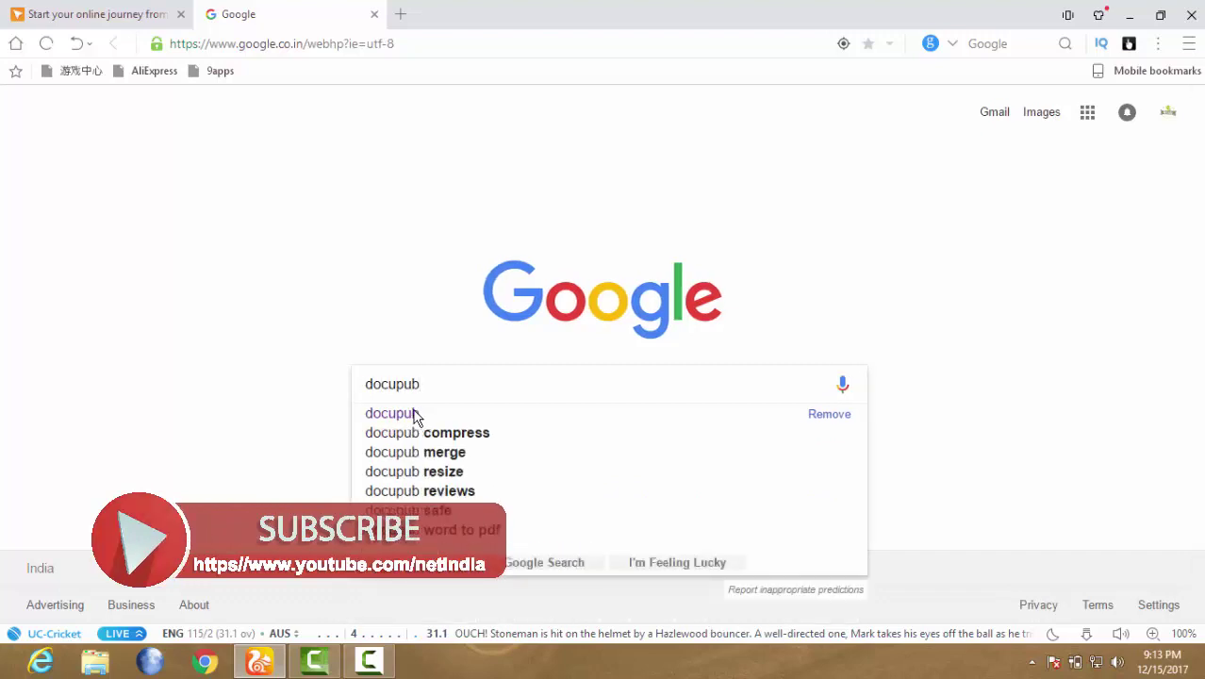
click(416, 415)
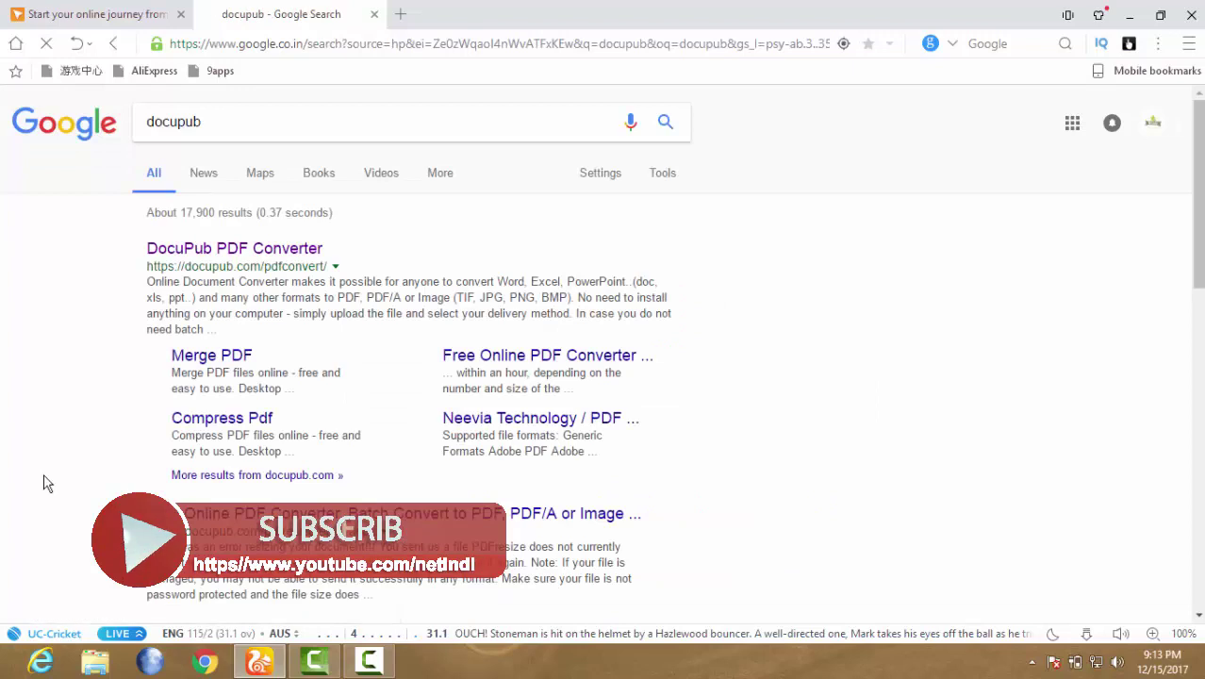
click(250, 250)
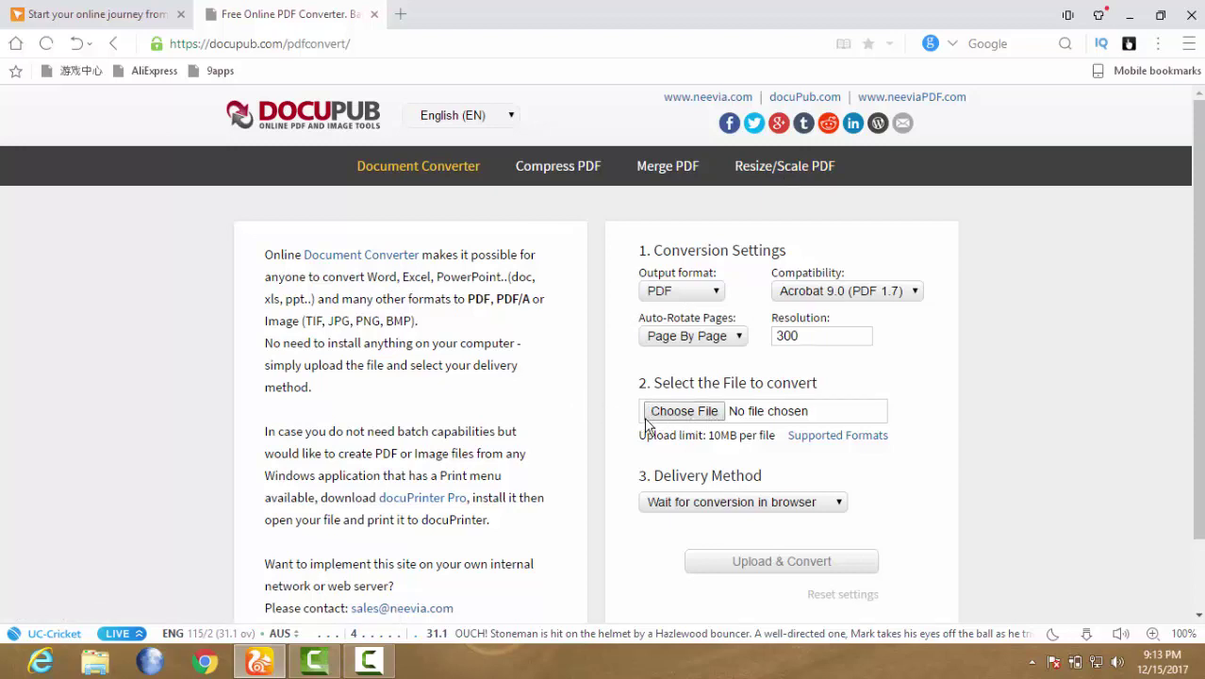
Choose CONDSENIORS CELL NO.xls as the file to convert.
click(684, 411)
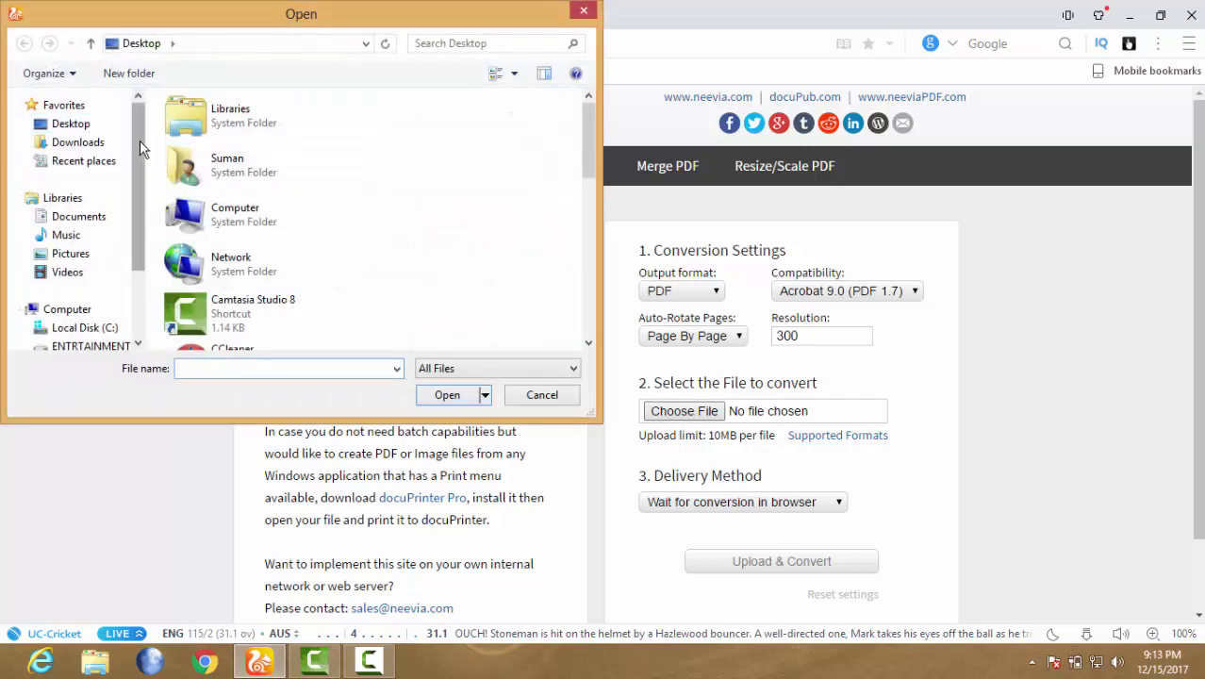
drag(140, 141, 135, 283)
drag(582, 153, 609, 315)
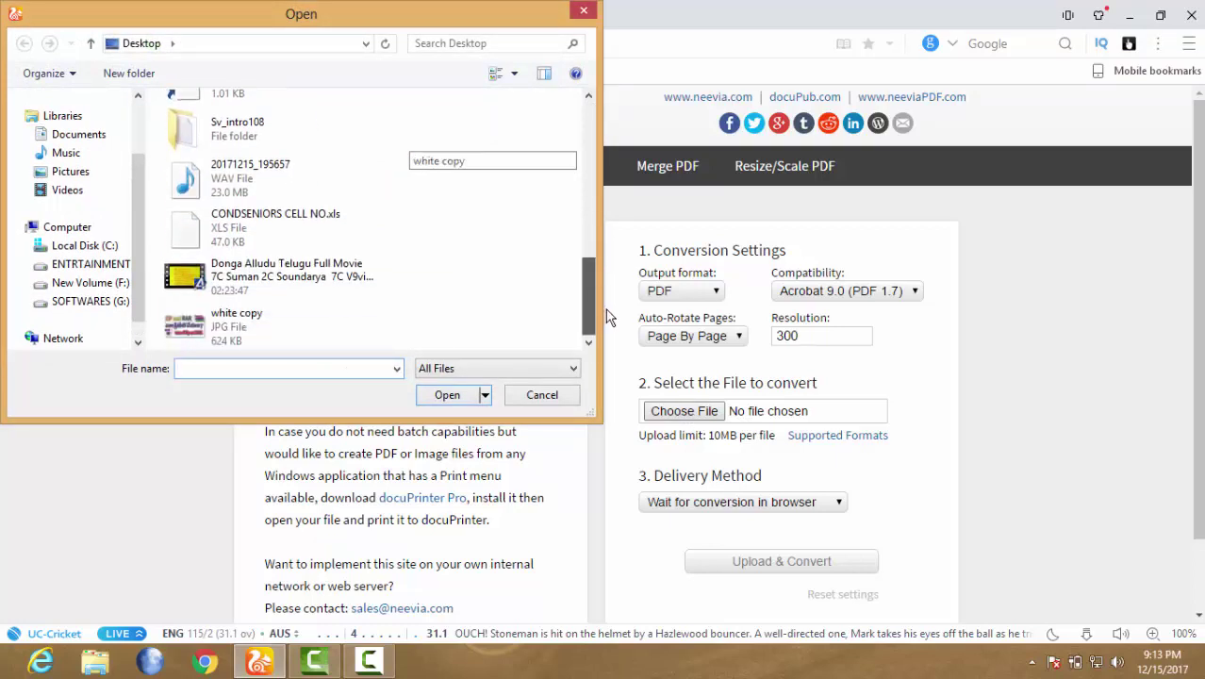
click(279, 219)
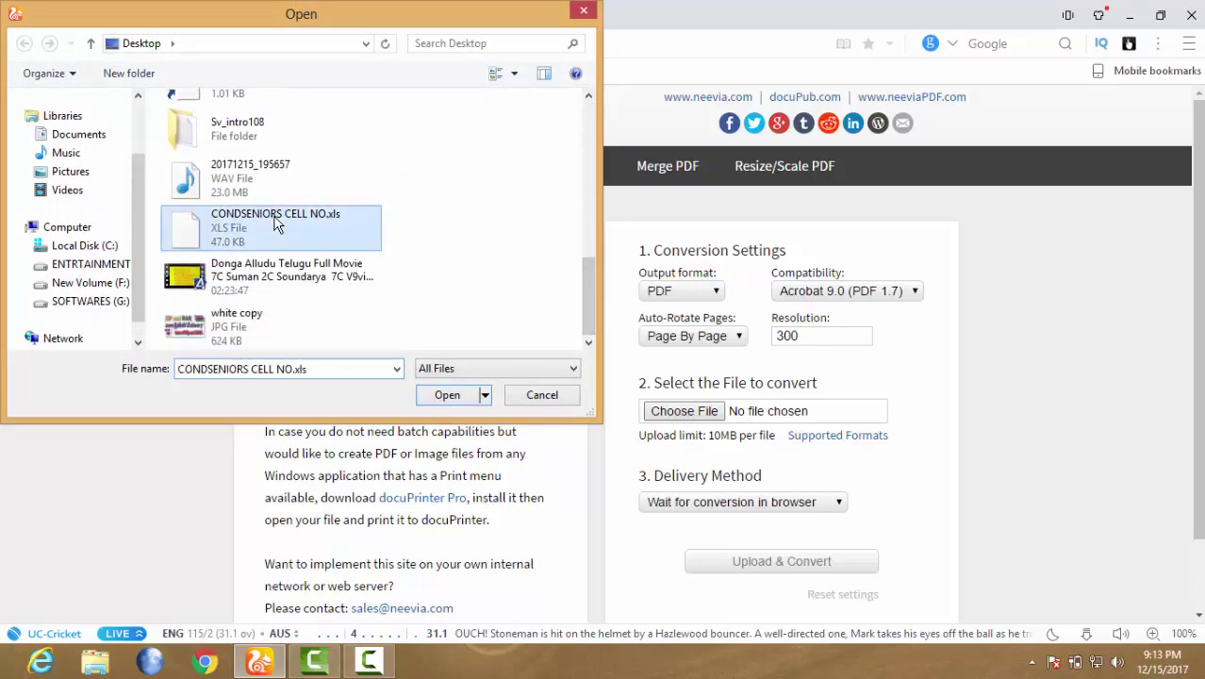
click(443, 395)
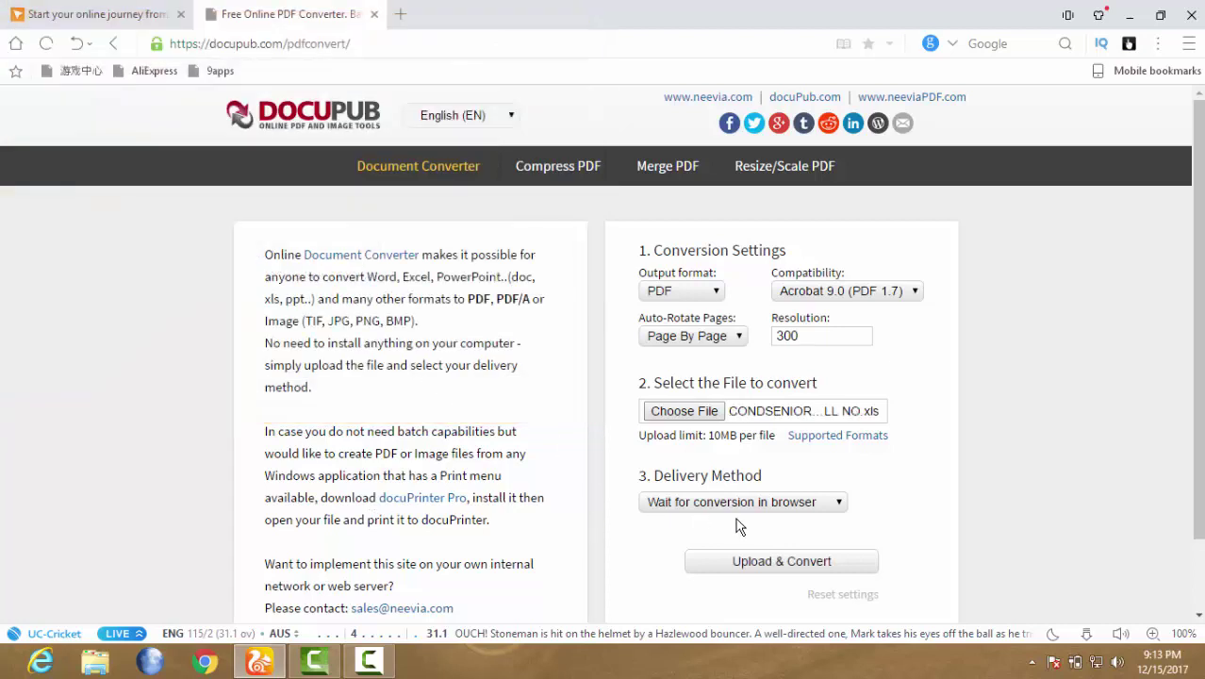
Leave delivery as wait-in-browser and keep Acrobat 9.0 (PDF 1.7) compatibility.
scroll(754, 462, down, 1)
click(810, 426)
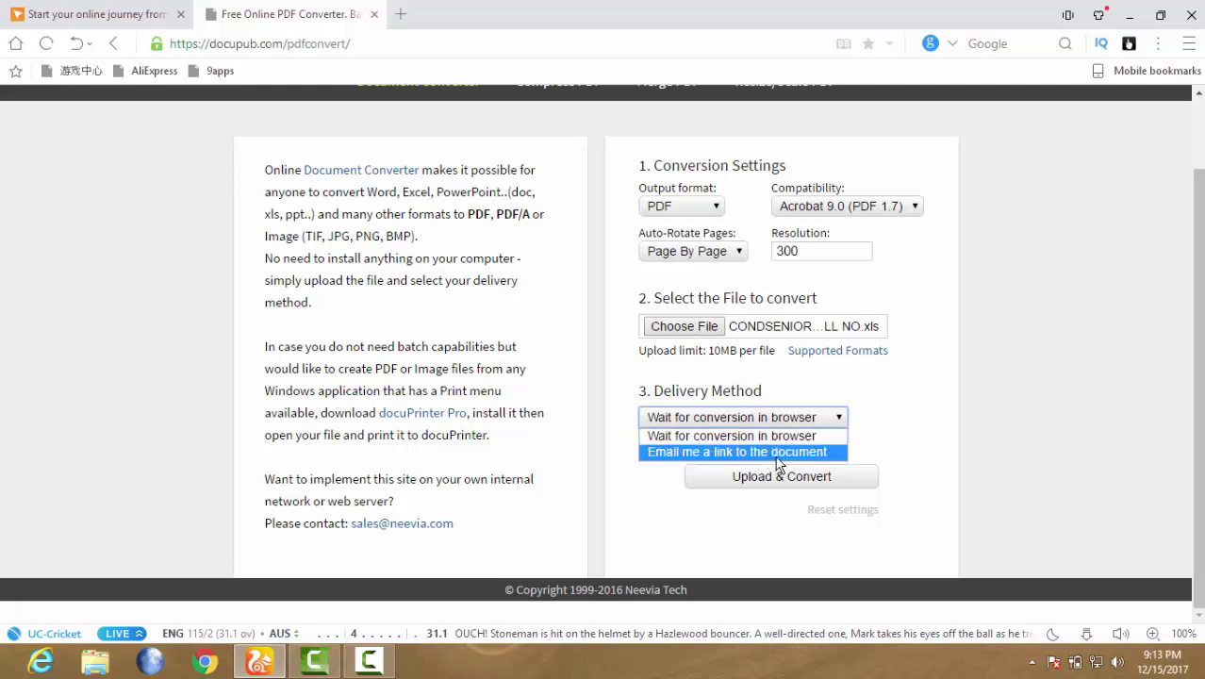
click(779, 453)
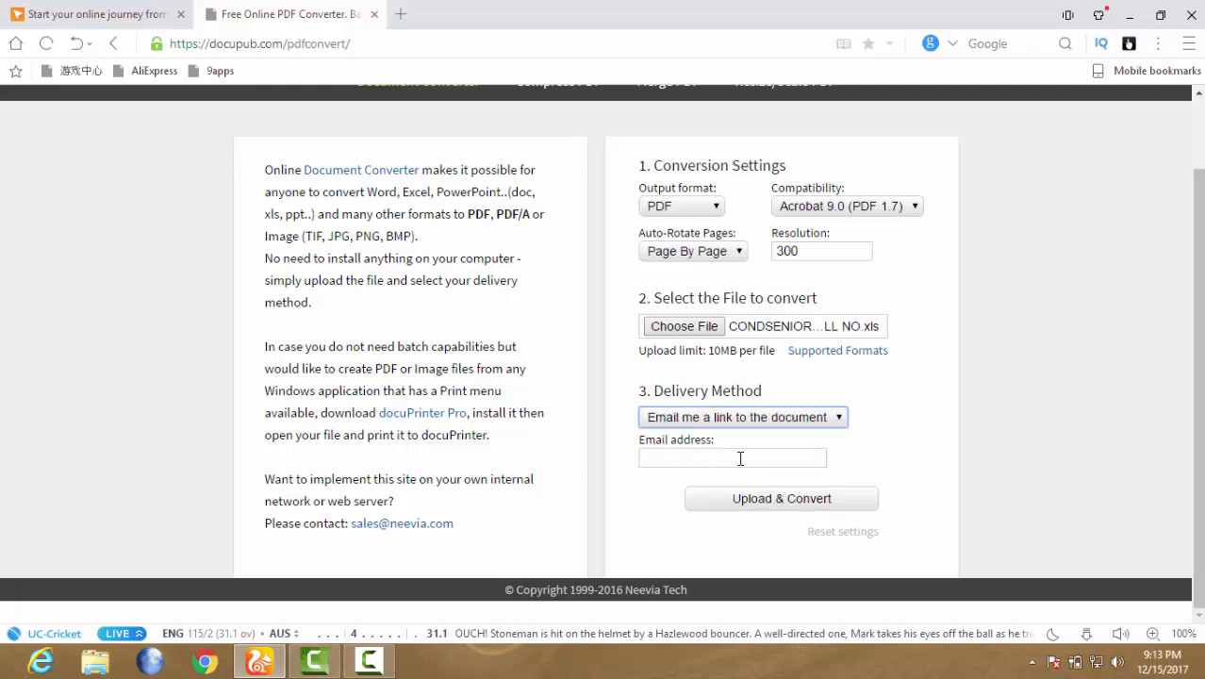
click(826, 426)
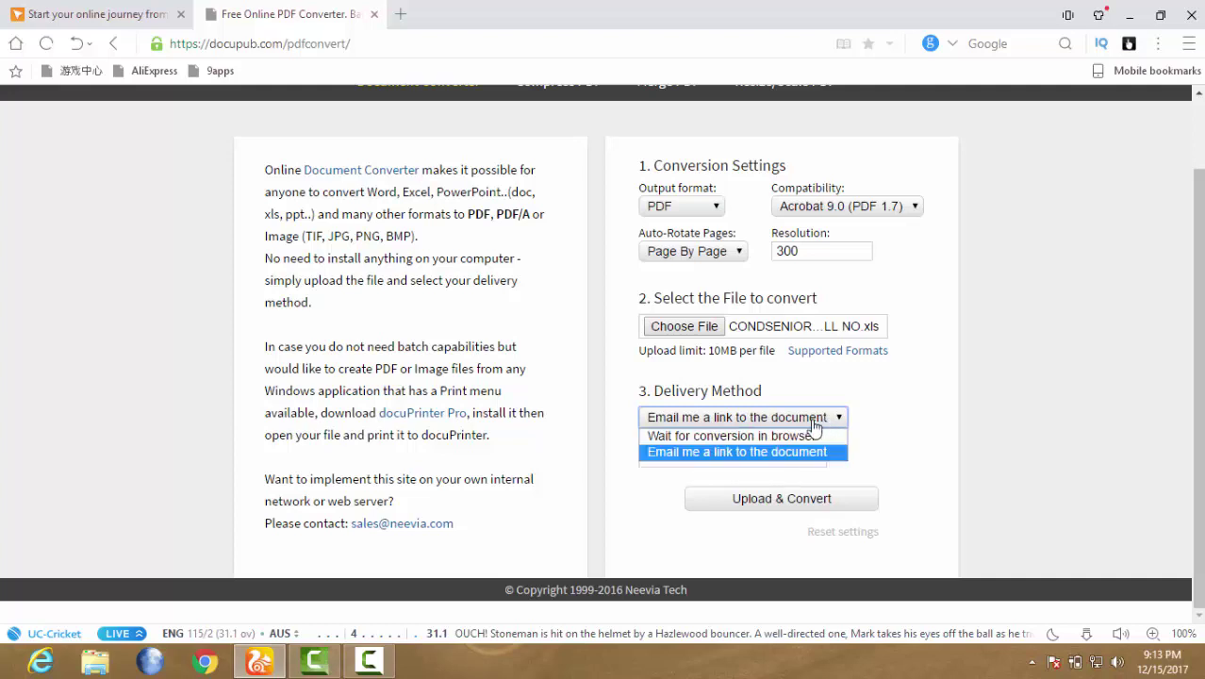
click(770, 435)
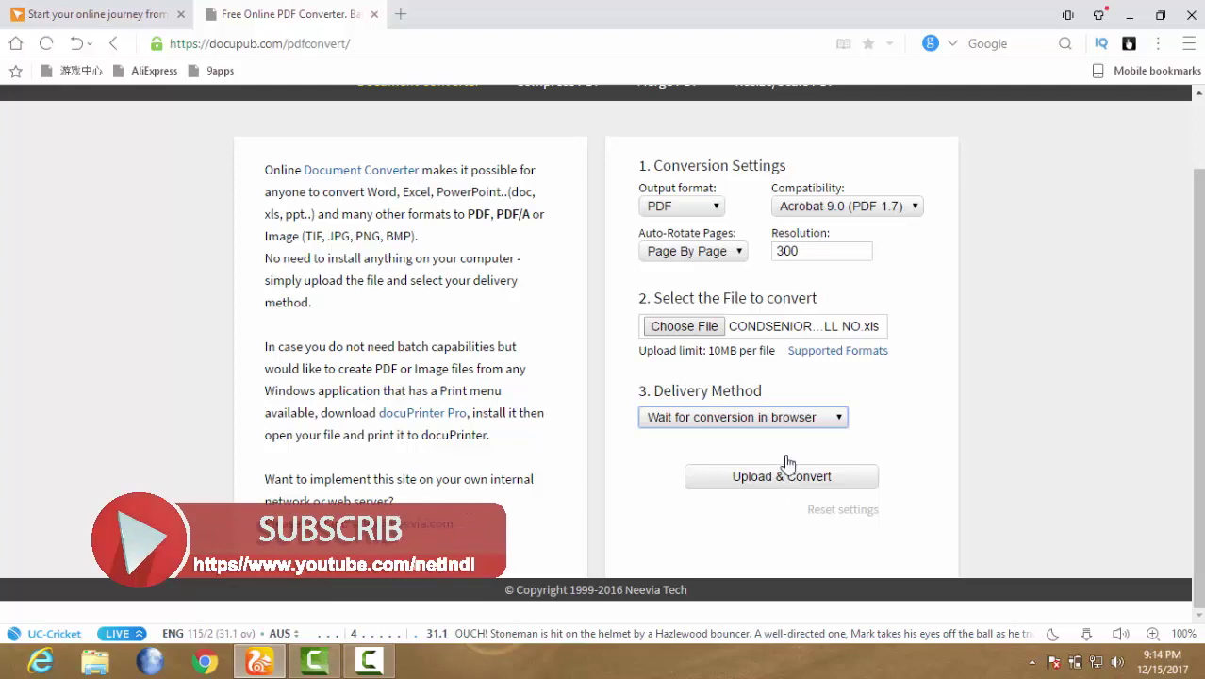
click(909, 205)
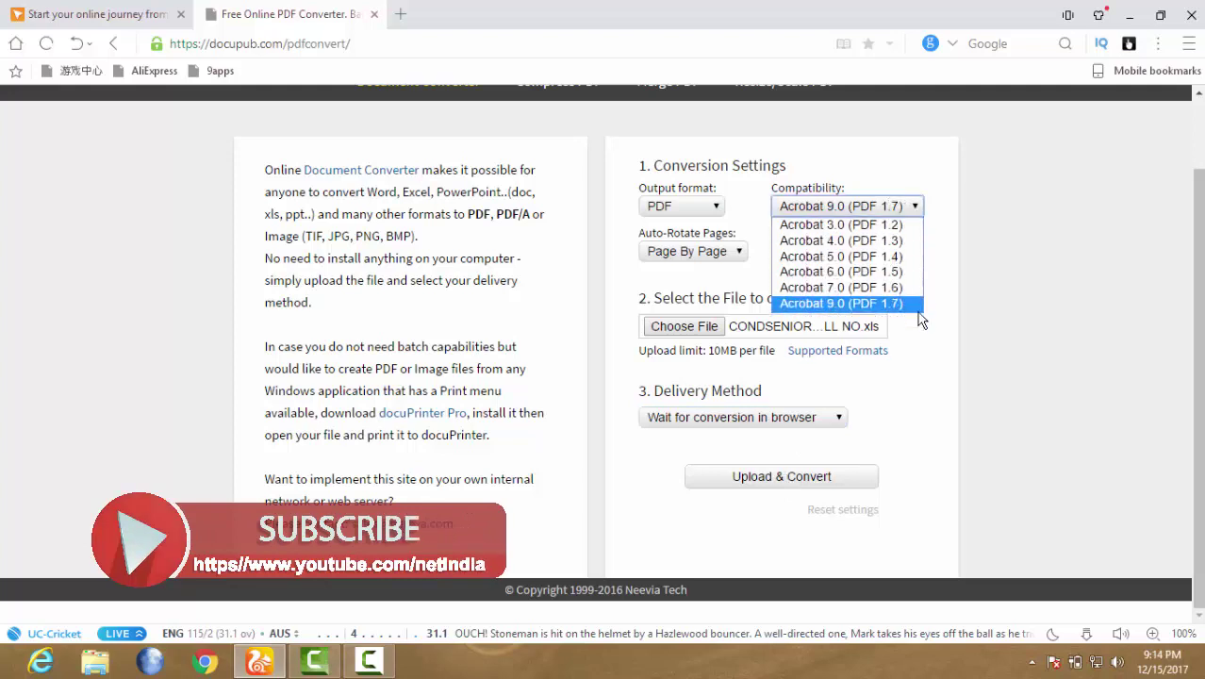
click(919, 304)
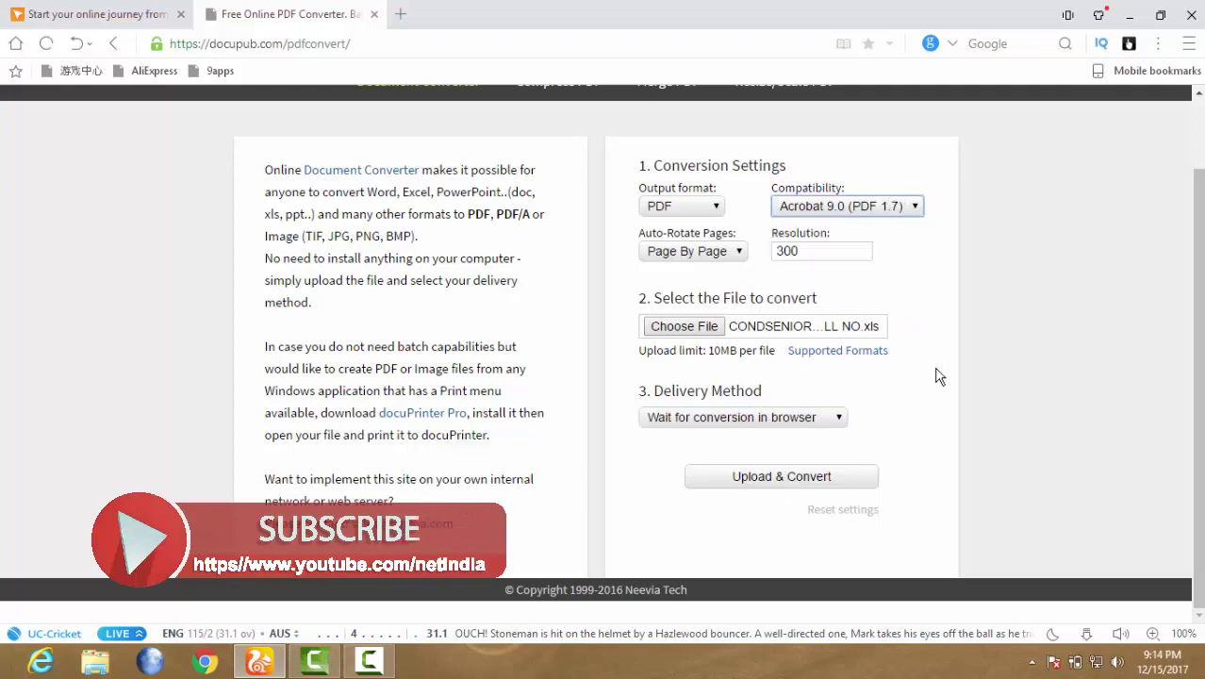
Convert the spreadsheet, save CONDSENIORS CELL NO.pdf via Save link as, and view completed downloads.
click(765, 481)
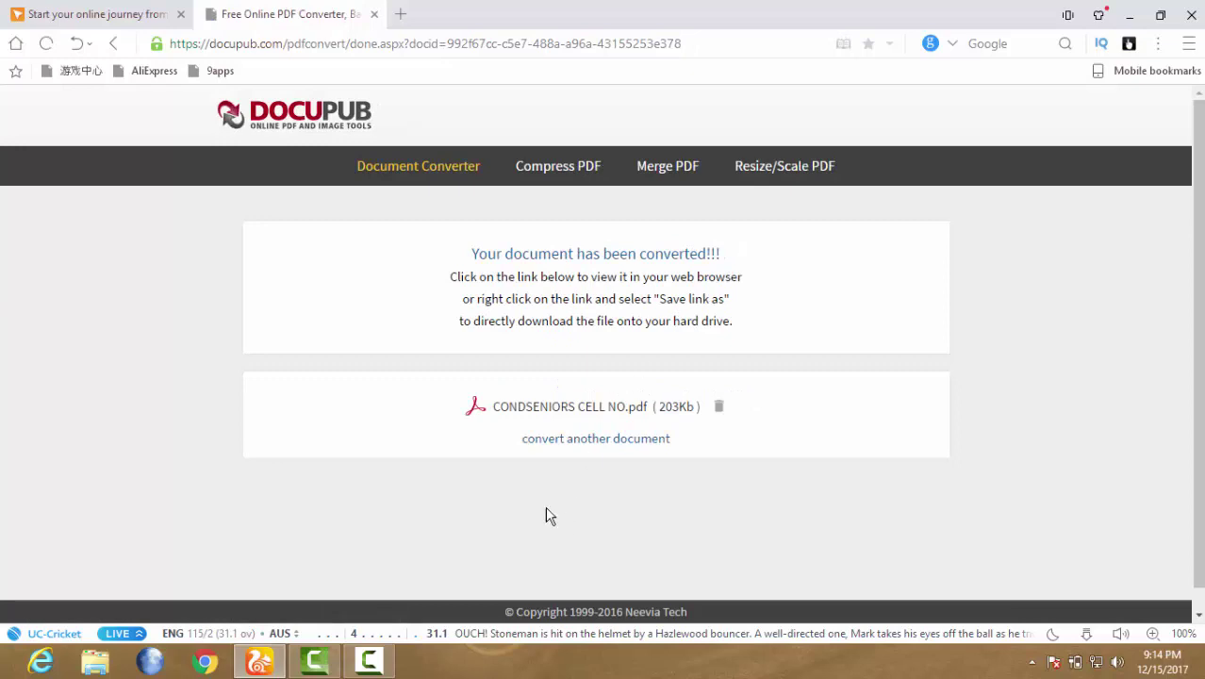
right_click(614, 416)
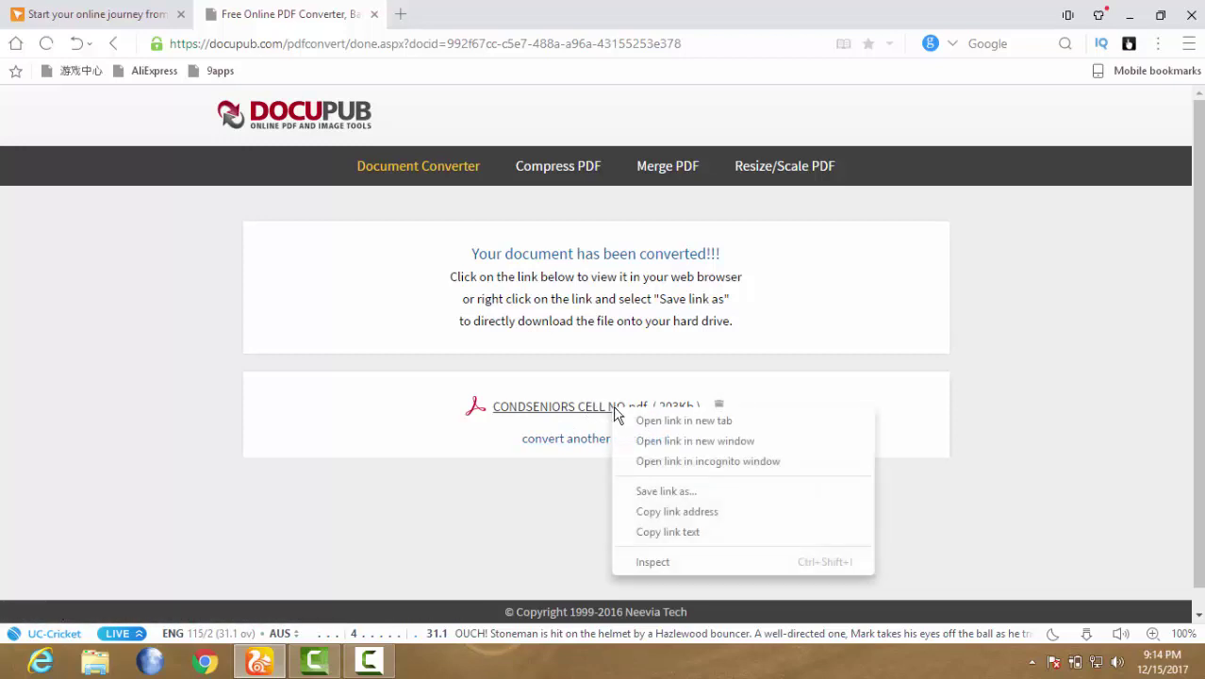
click(657, 492)
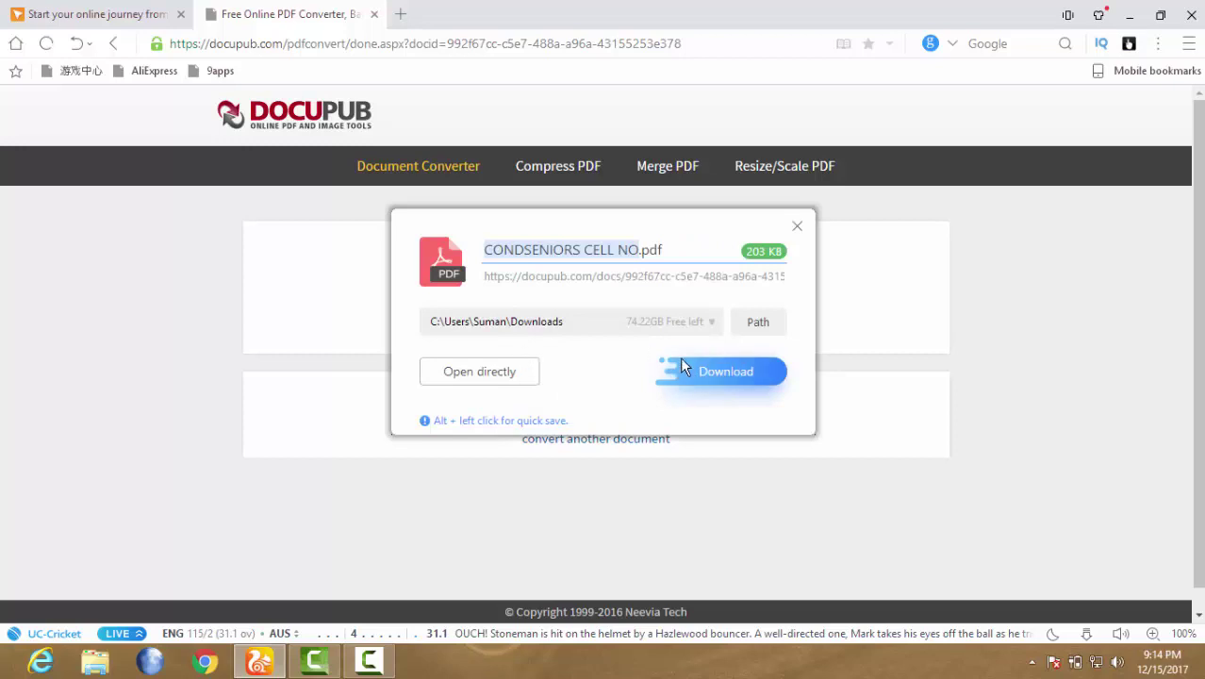
click(711, 371)
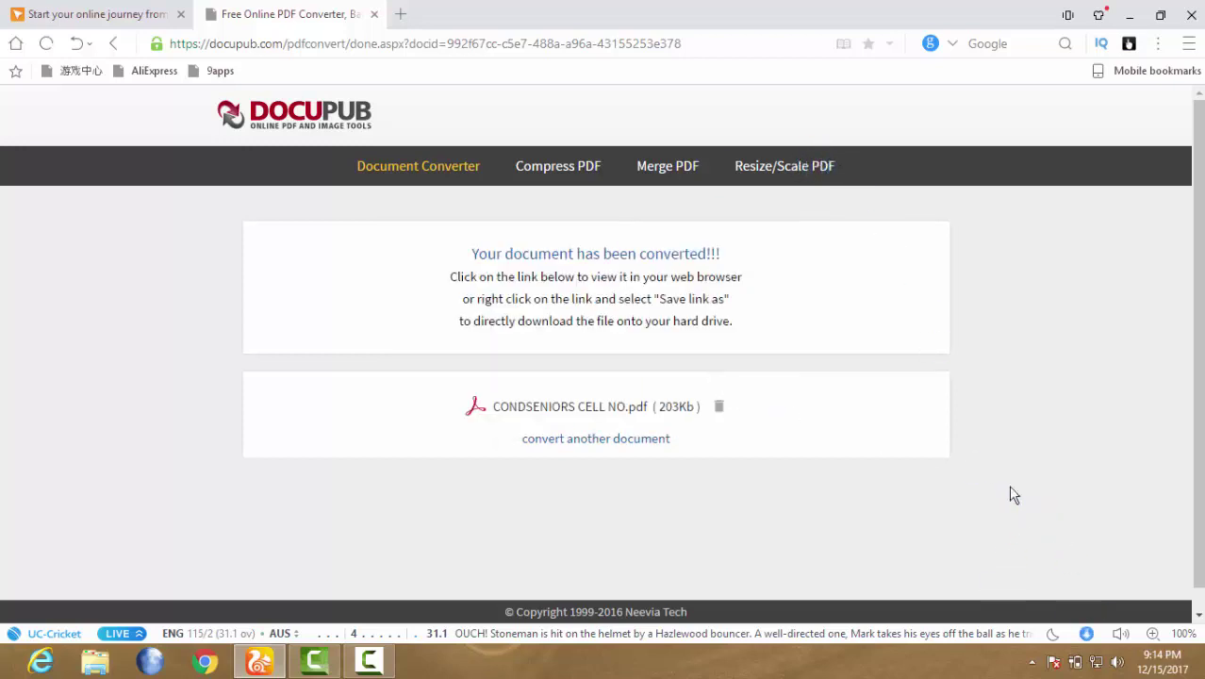
mouse_move(1064, 641)
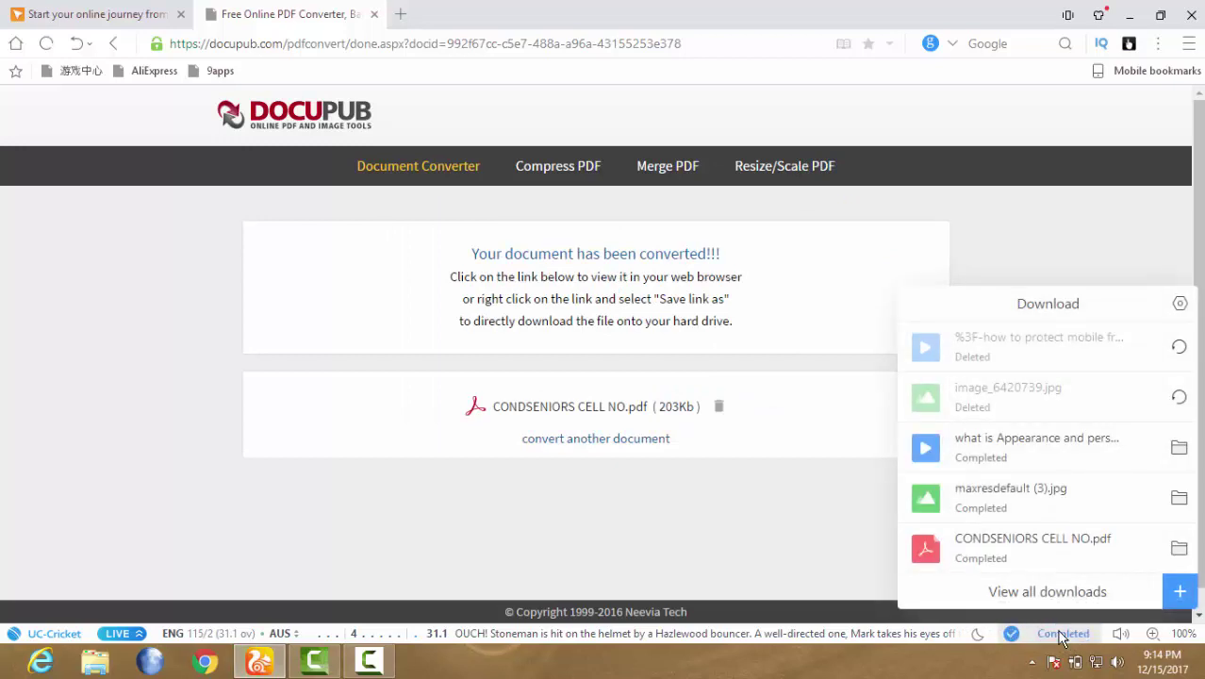
click(1064, 634)
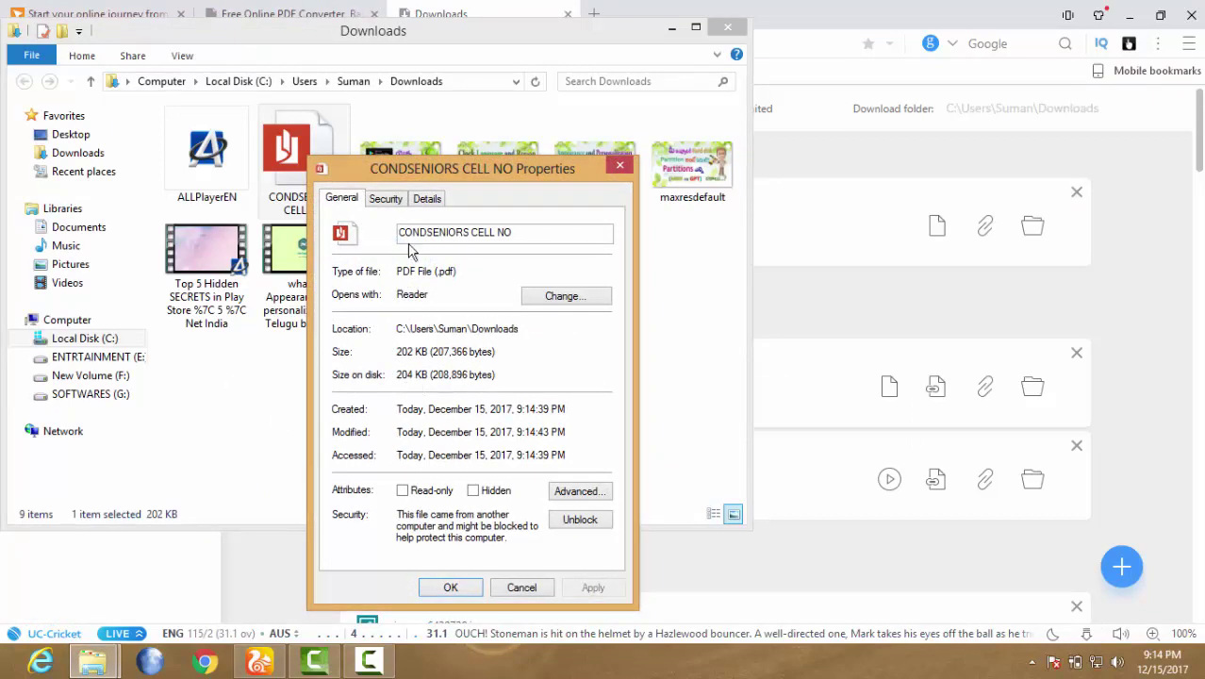
Close the PDF properties and Downloads folder windows, returning to the DocuPub result tab.
click(620, 170)
click(728, 28)
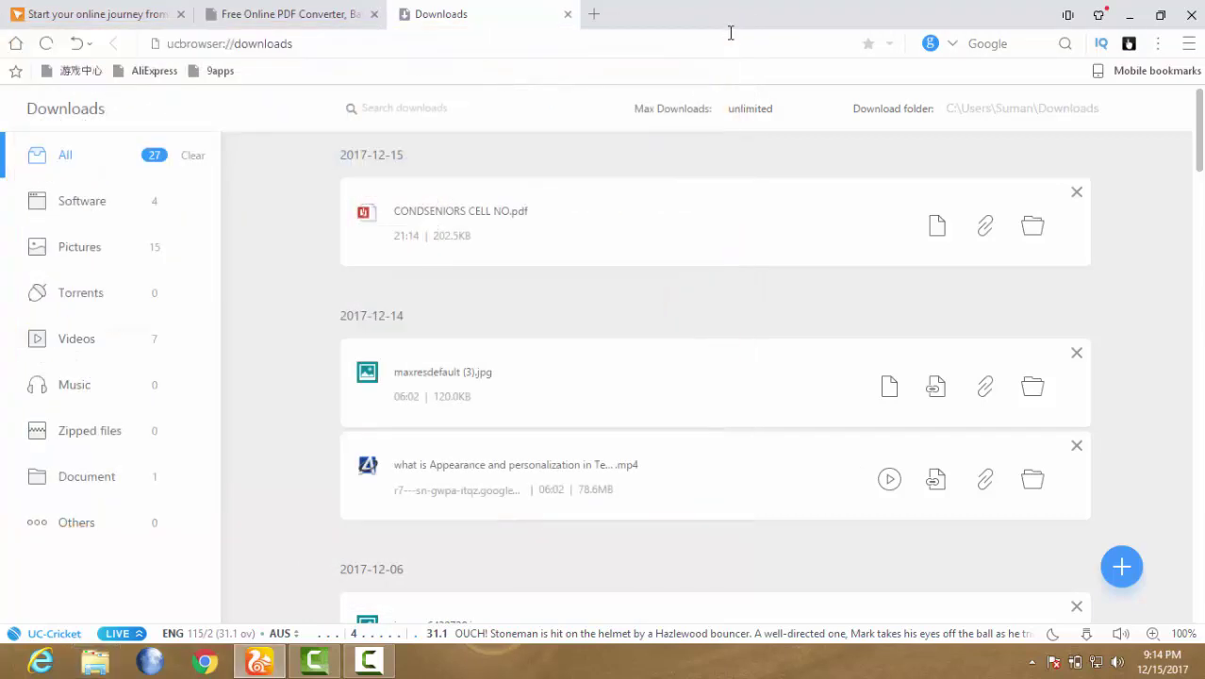
click(260, 16)
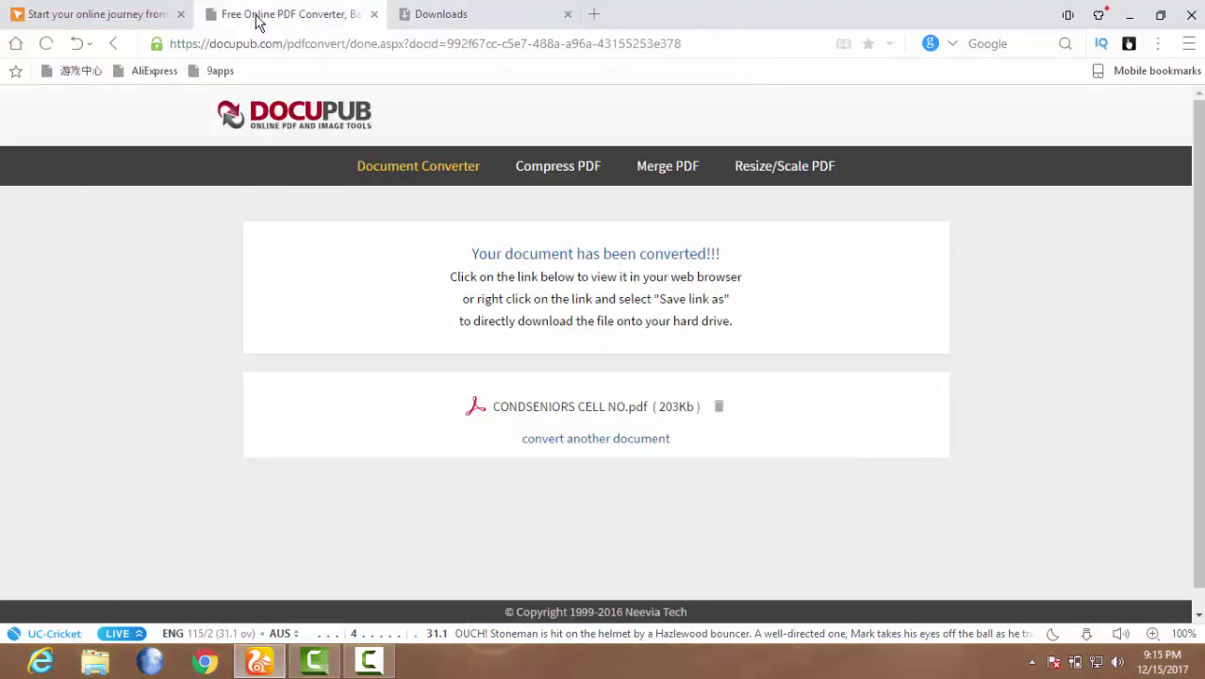
Open Compress PDF and review its presets, keeping medium compression, medium quality.
click(556, 169)
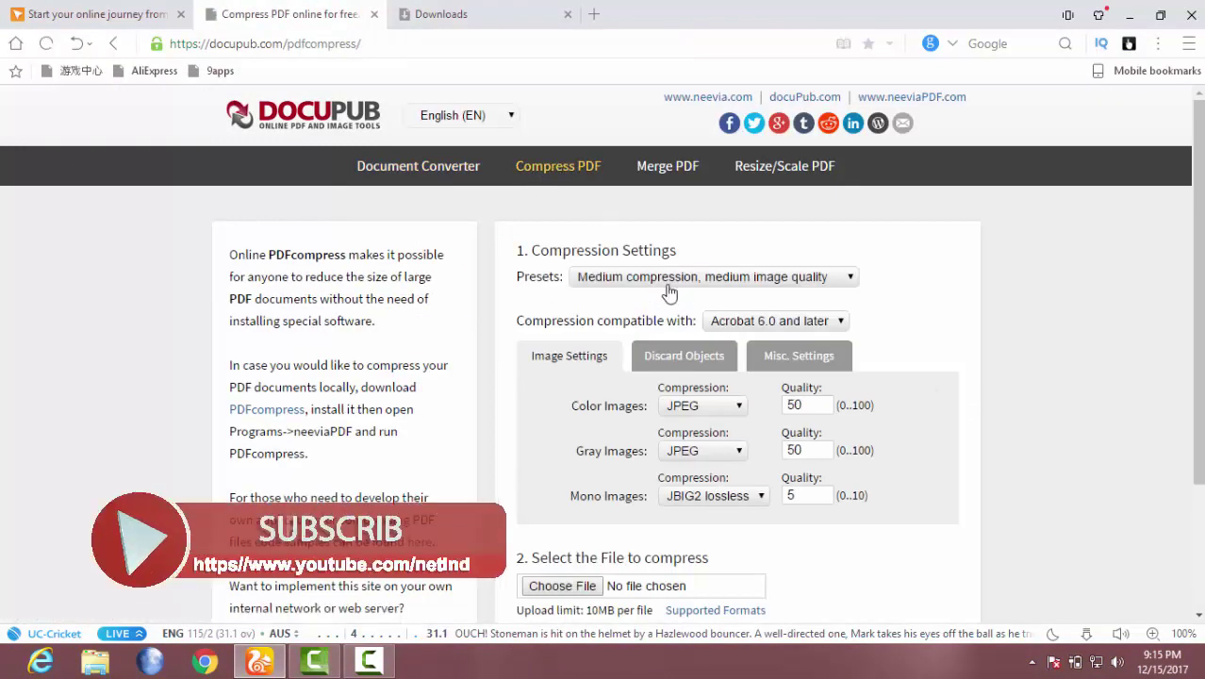
click(781, 283)
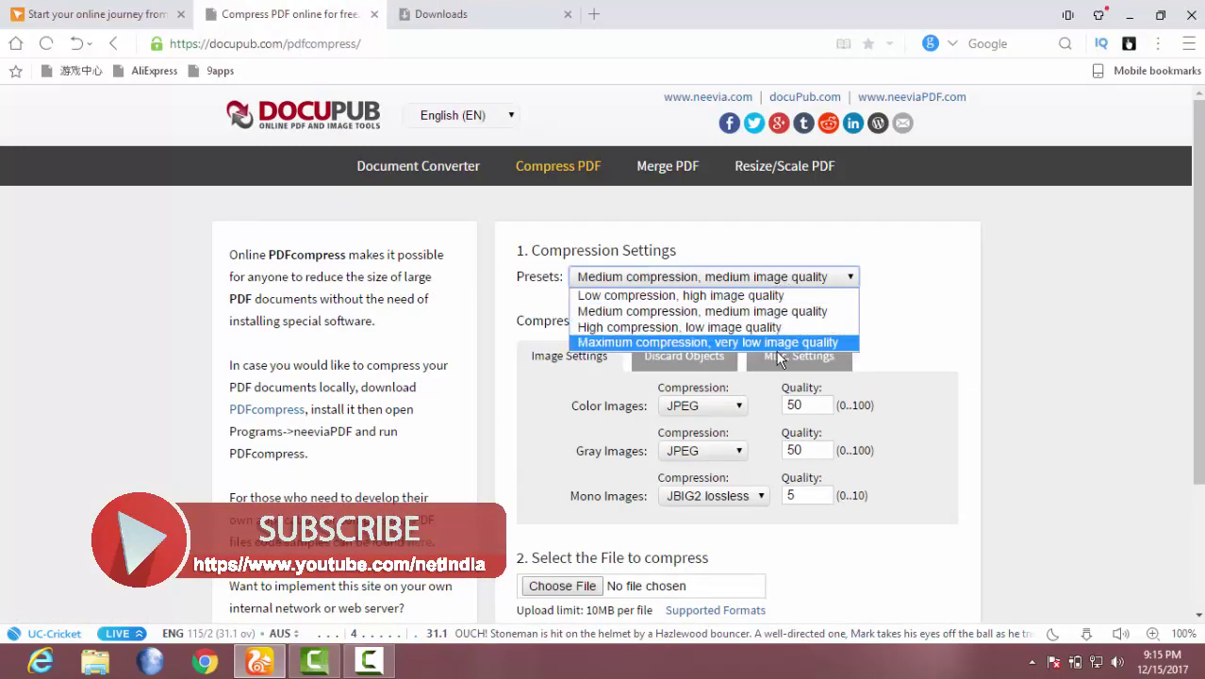
click(898, 253)
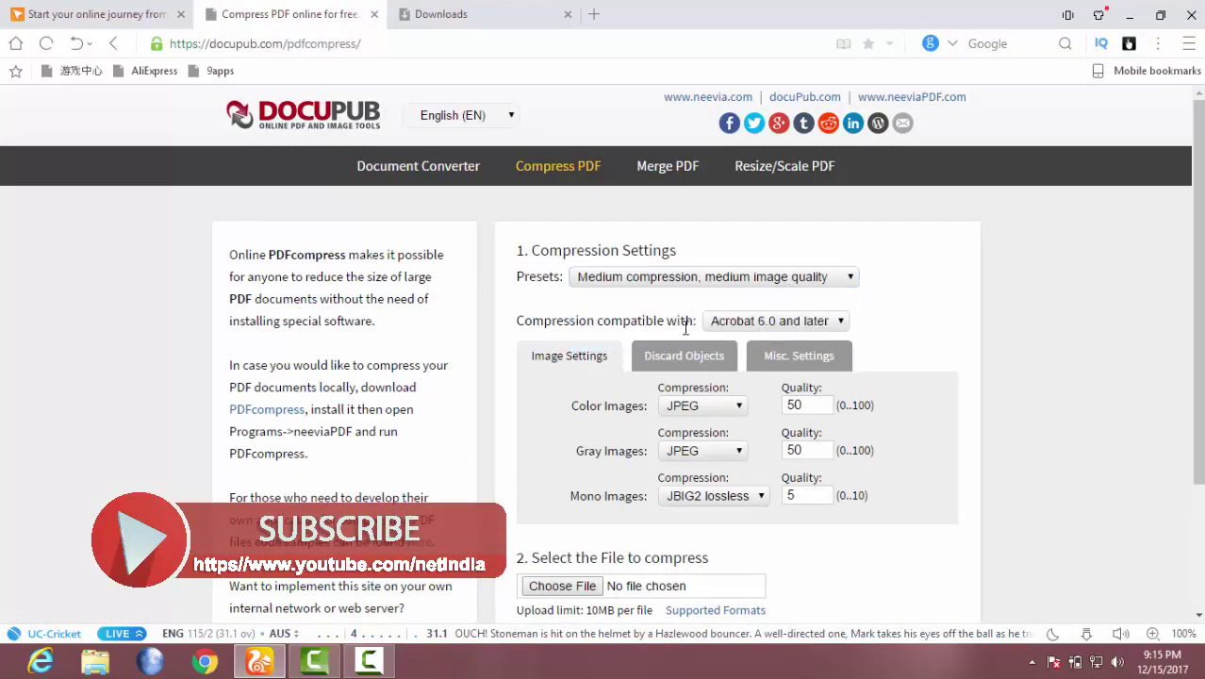
scroll(698, 507, down, 1)
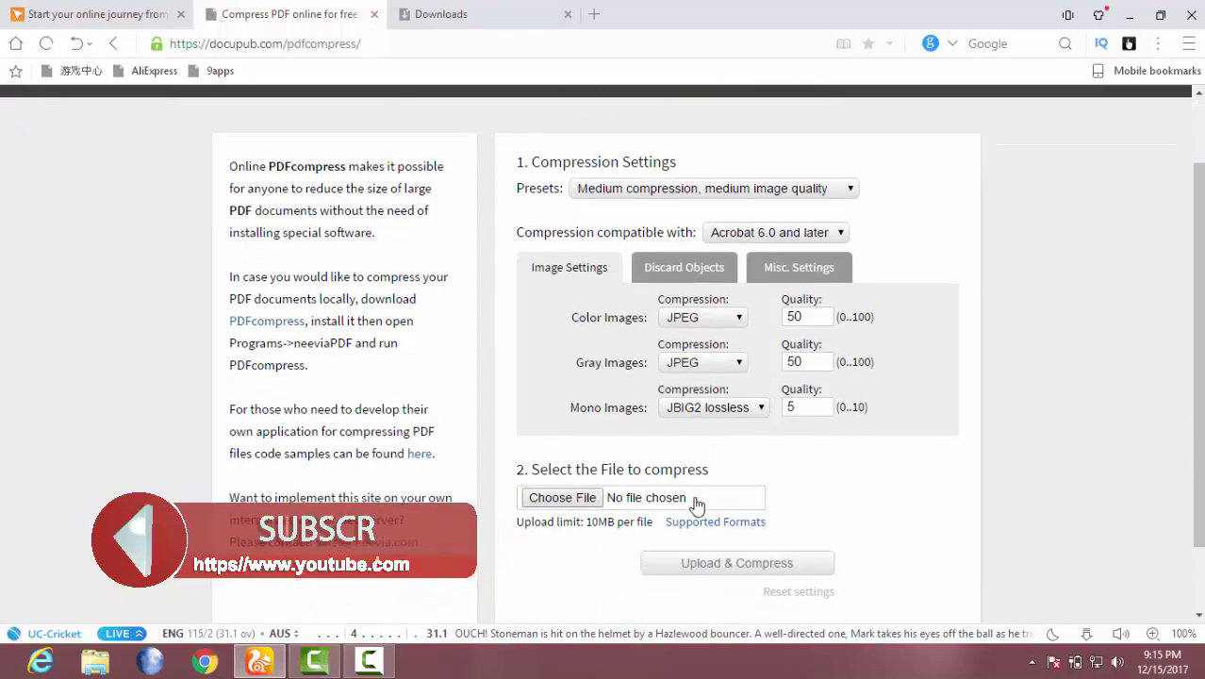
scroll(696, 507, up, 1)
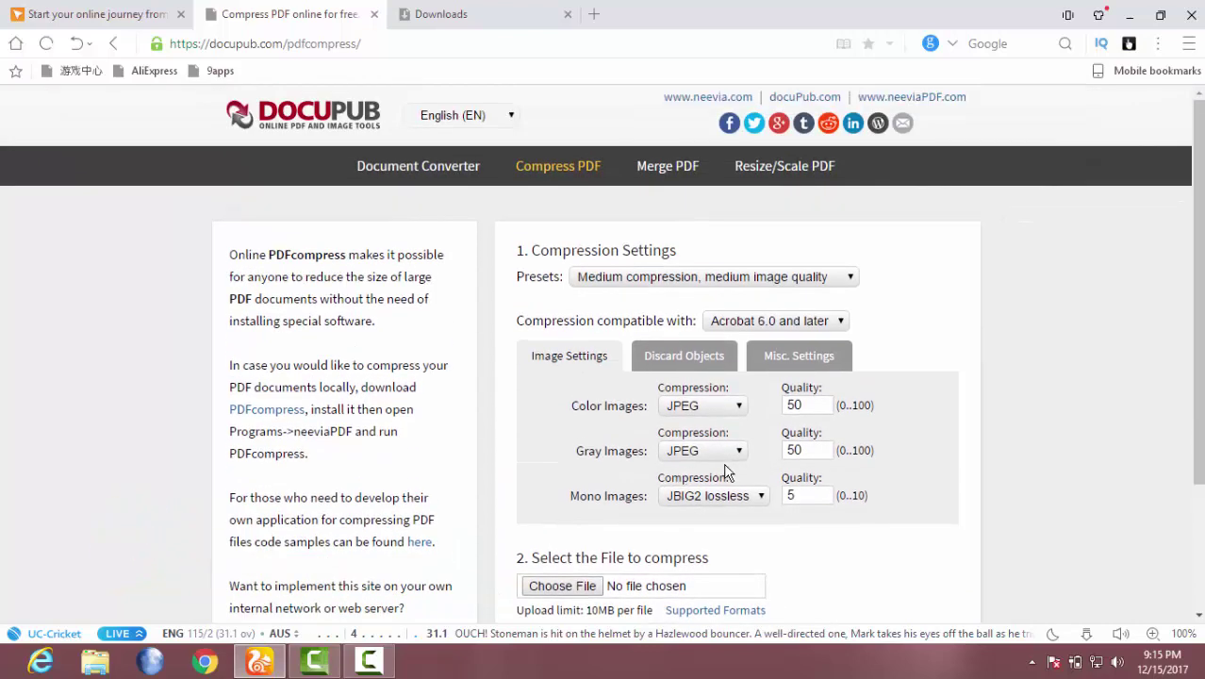
Review the compression compatibility versions, keeping Acrobat 6.0 and later, then go to Merge PDF.
click(804, 321)
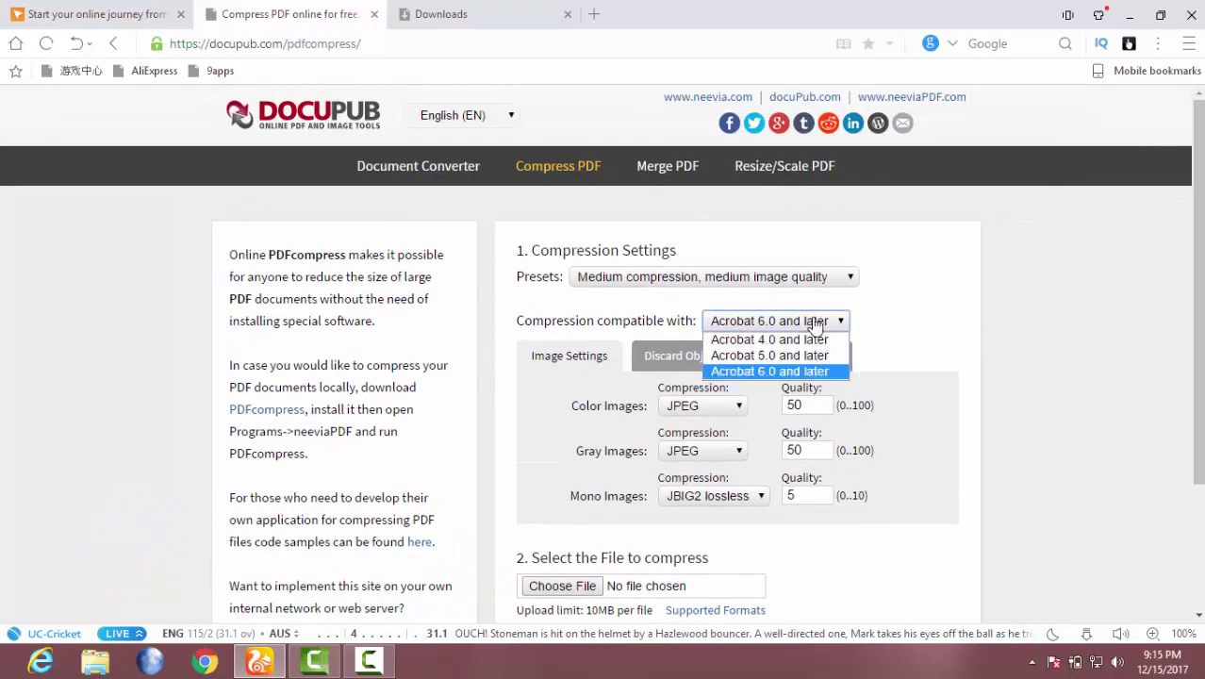
click(898, 290)
click(899, 300)
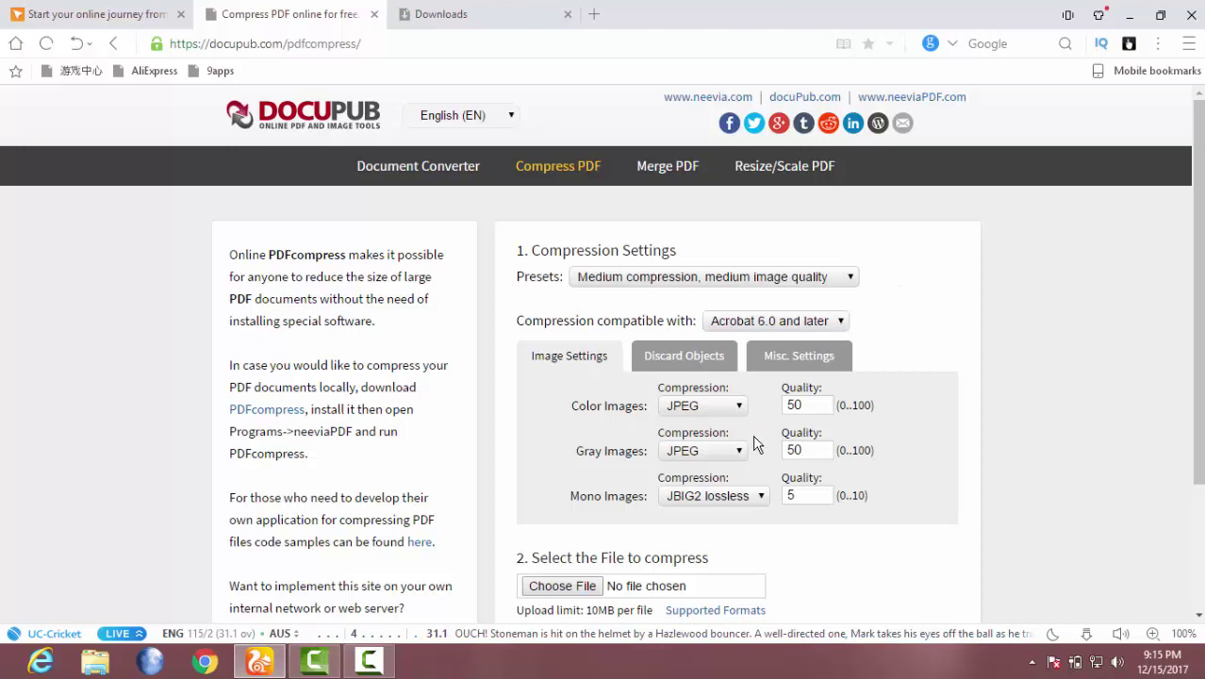
scroll(754, 459, down, 1)
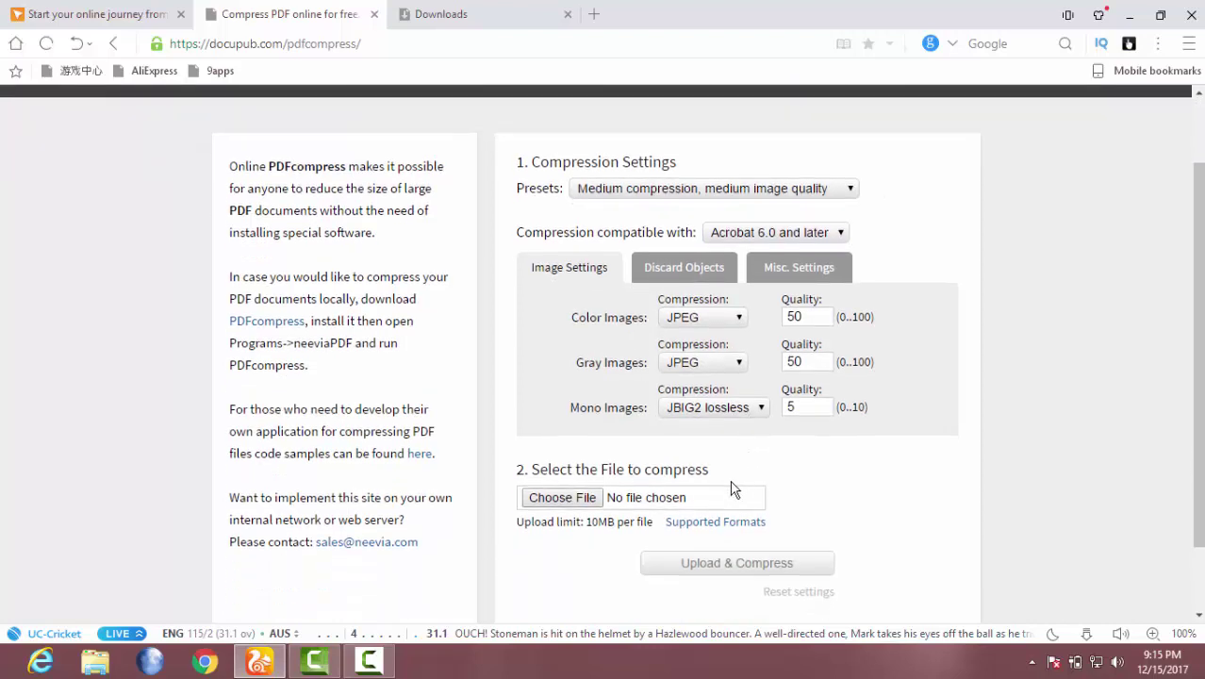
scroll(756, 503, down, 1)
scroll(793, 487, up, 2)
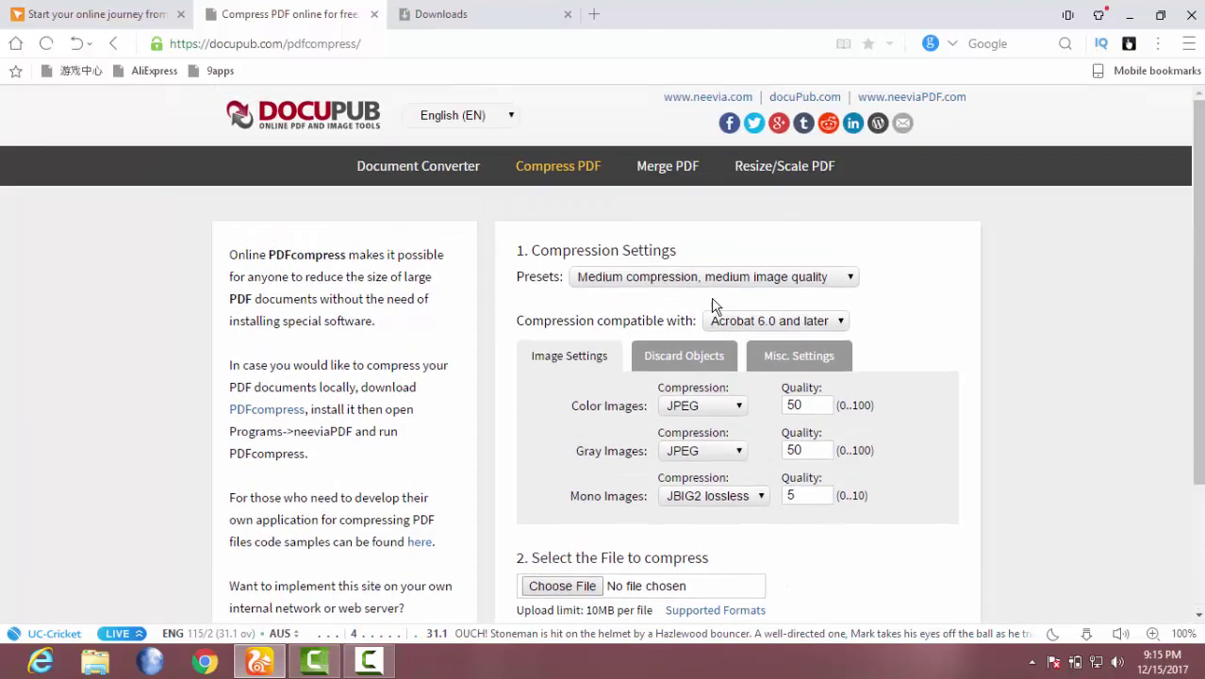
click(682, 168)
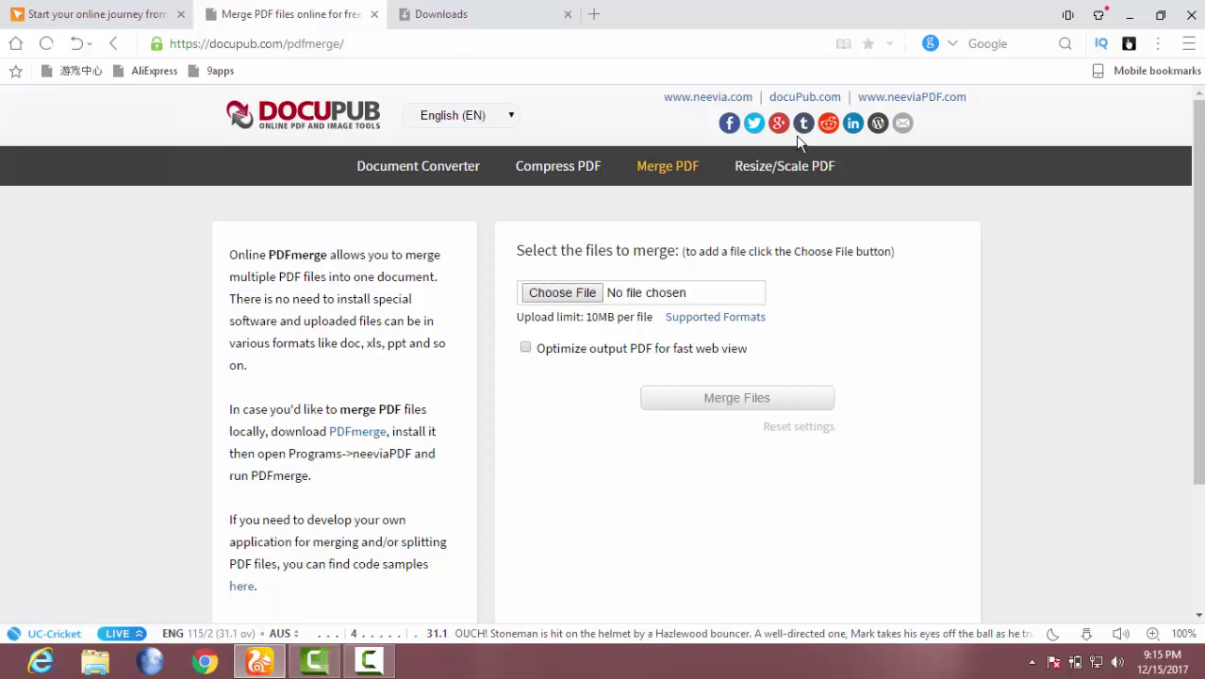
Open Resize/Scale PDF and check the page sizes, leaving LETTER Portrait selected.
click(775, 169)
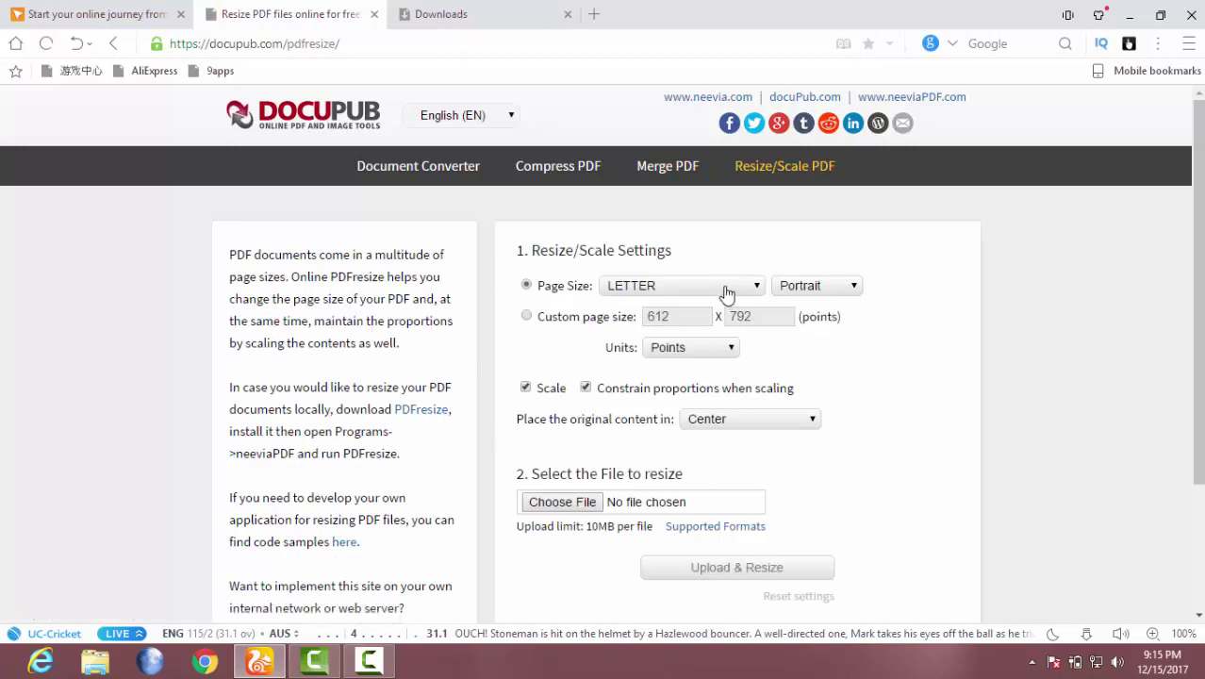
click(727, 295)
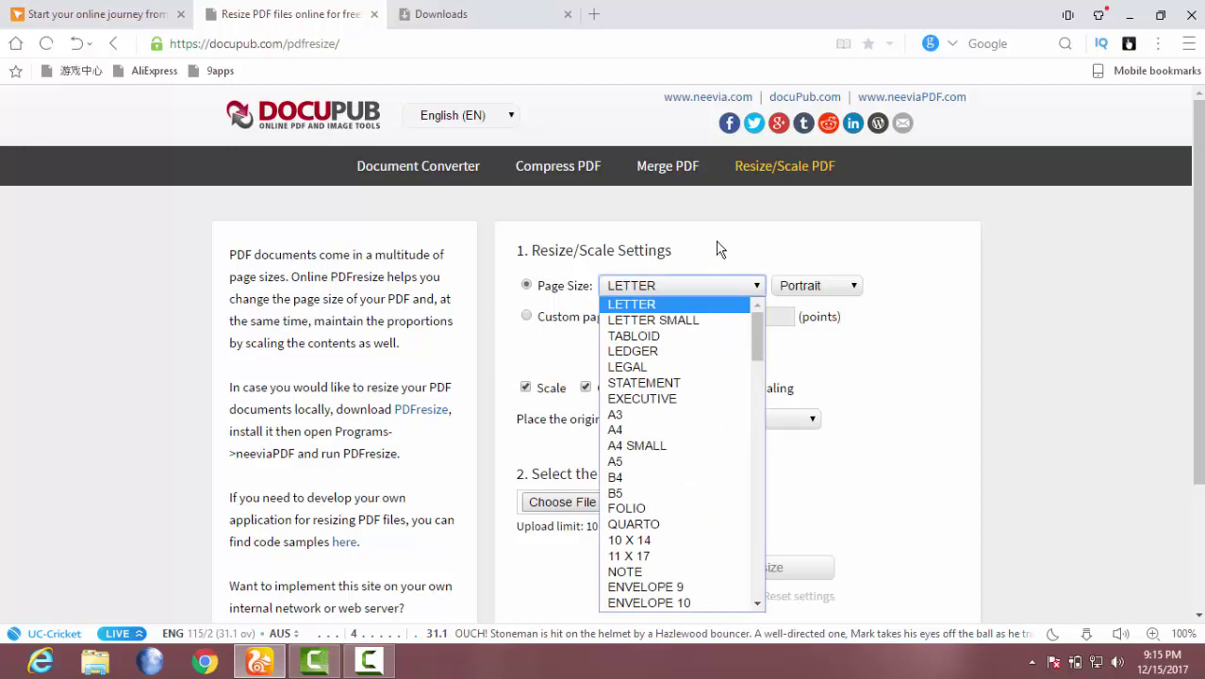
click(717, 248)
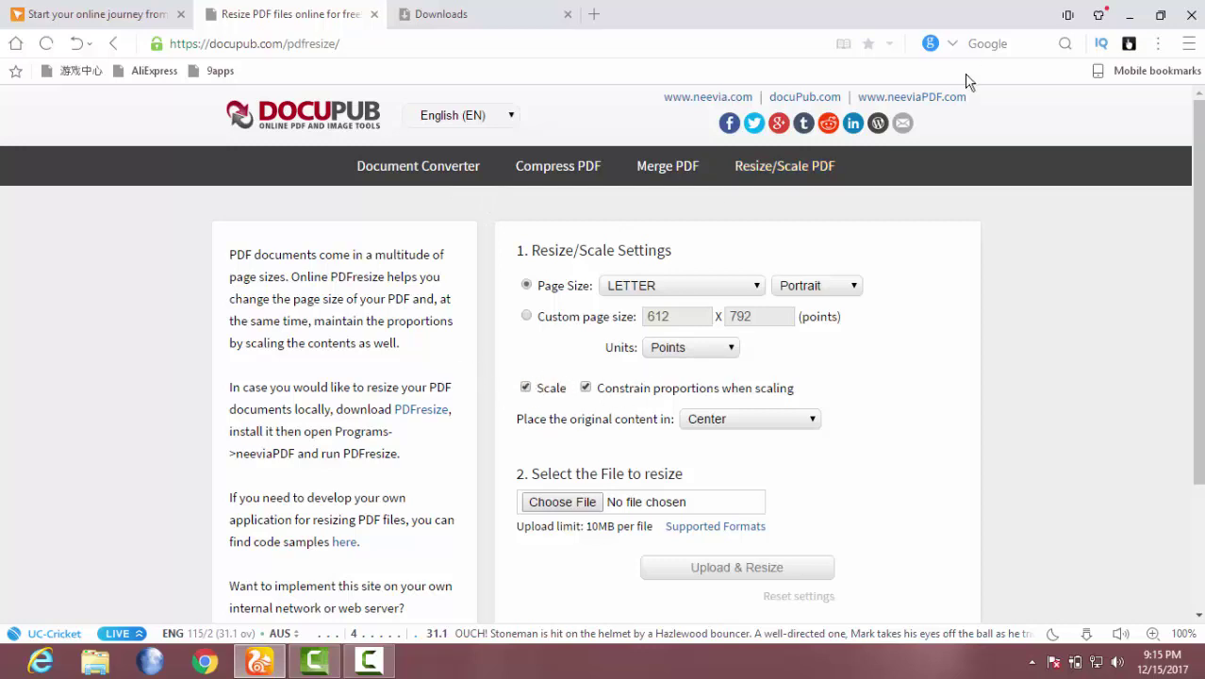
click(1134, 16)
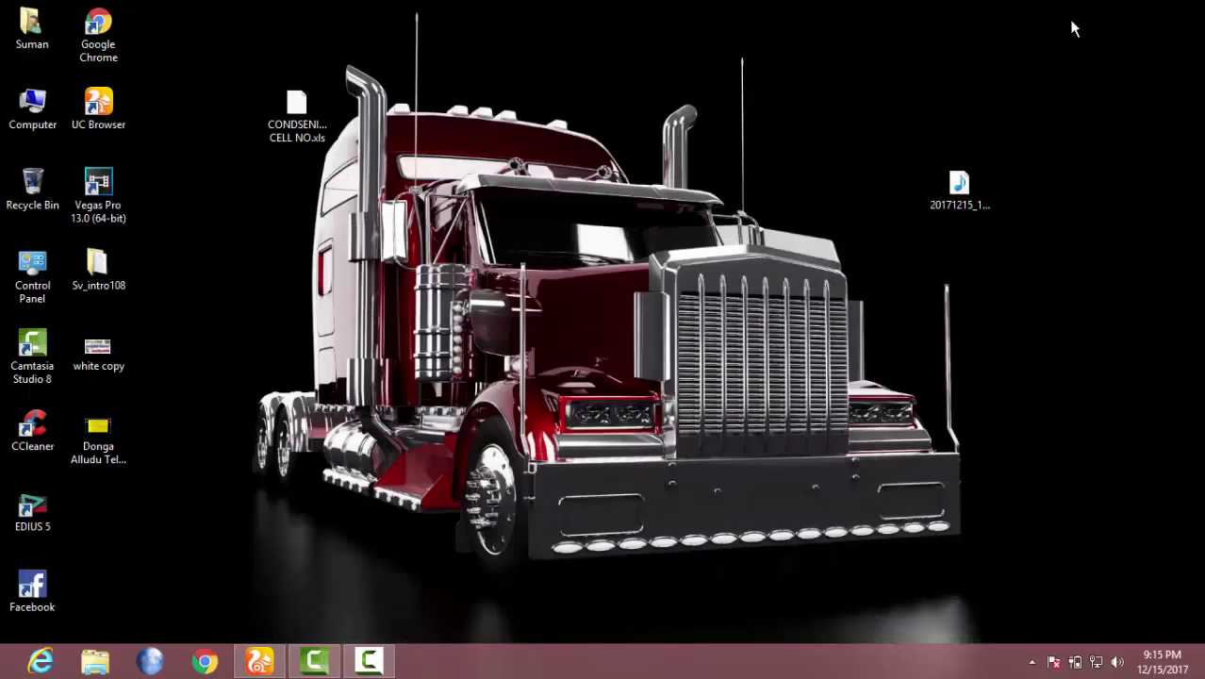